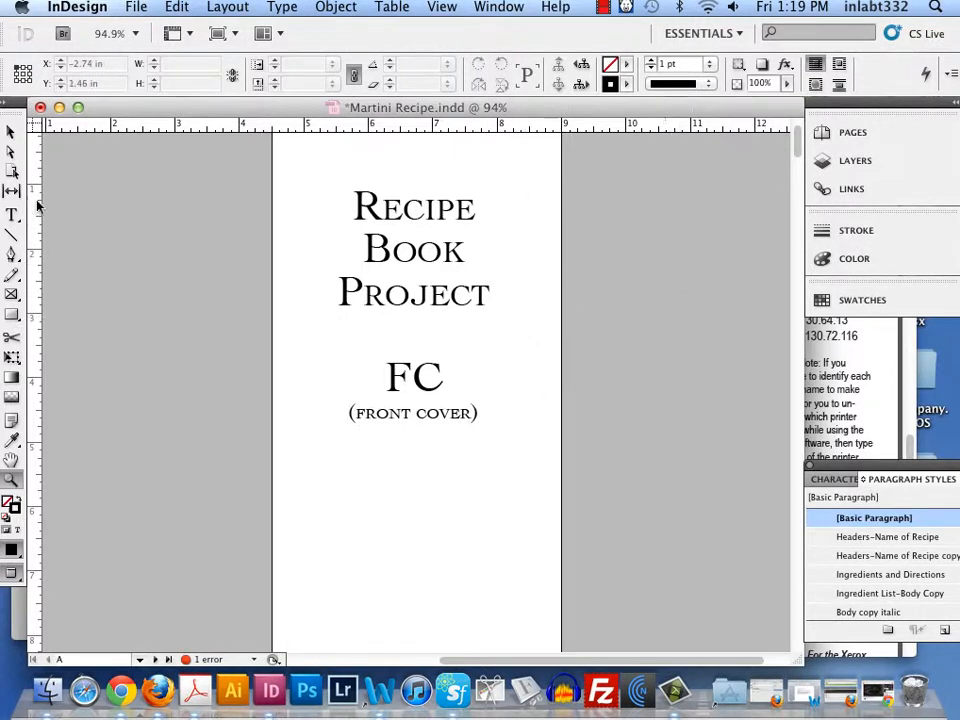
# - Look through the recipe book's spreads, from the front cover to the recipe pages, at 25% zoom
pyautogui.click(10, 131)
pyautogui.scroll(-10, 598, 304)
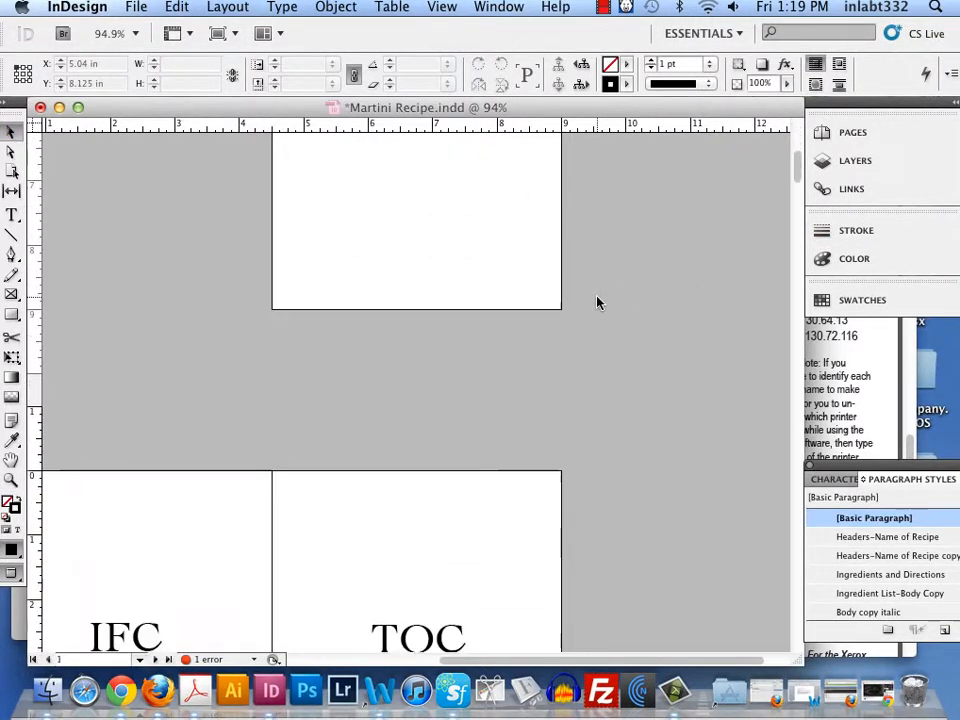
pyautogui.scroll(-5, 598, 304)
pyautogui.moveTo(313, 379); pyautogui.dragTo(446, 306)
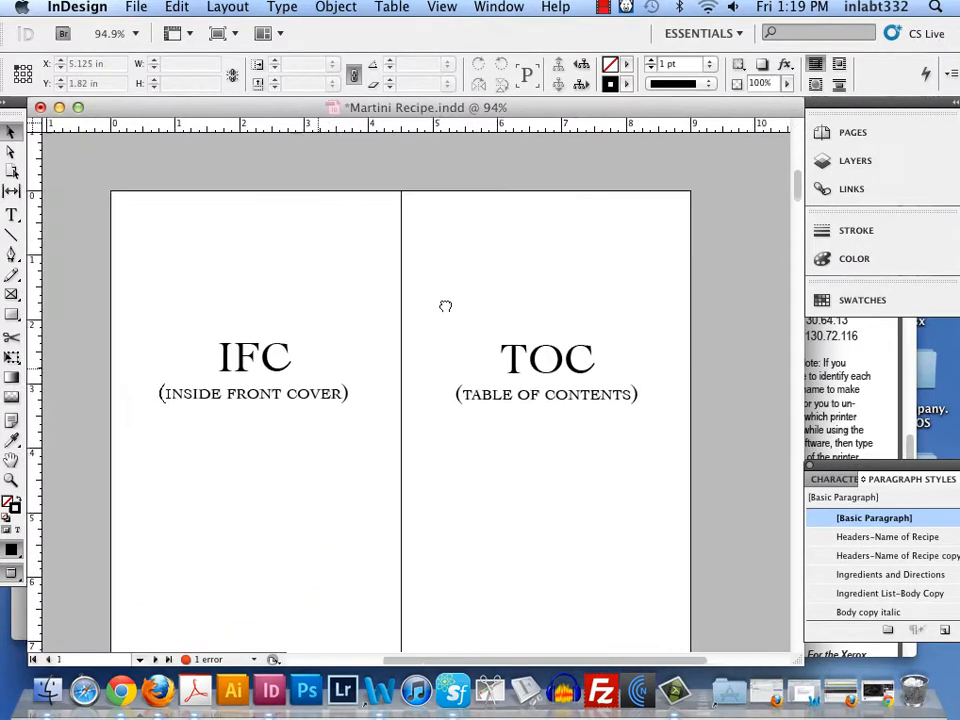
pyautogui.scroll(-15, 487, 391)
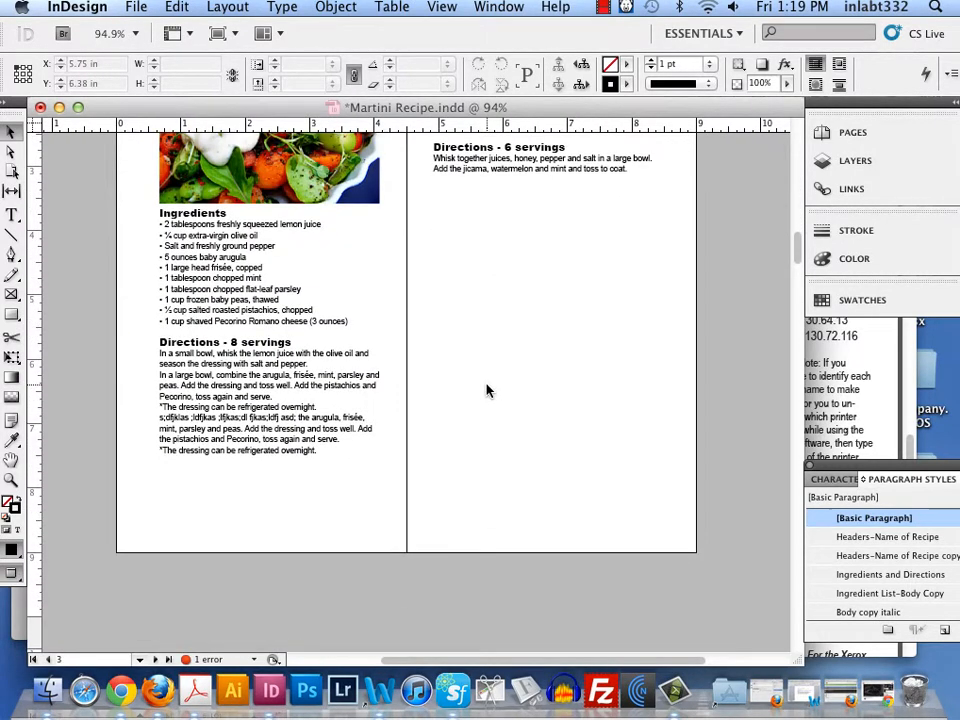
pyautogui.scroll(-2, 487, 391)
pyautogui.press('super+minus')
pyautogui.press('super+minus')
pyautogui.press('super+minus')
pyautogui.press('super+minus')
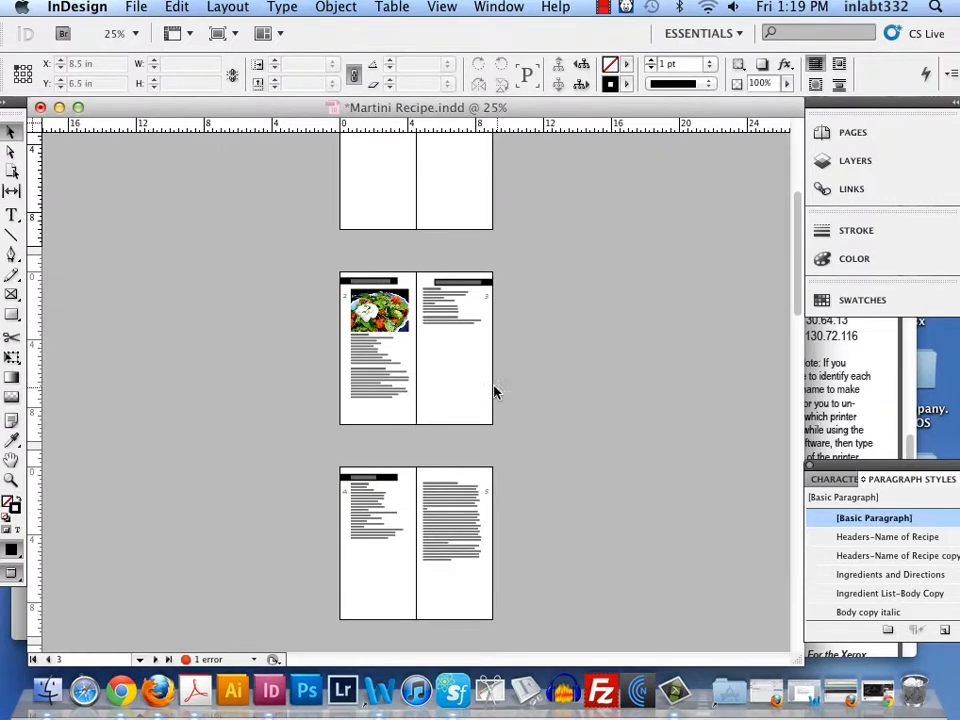
pyautogui.scroll(-15, 564, 396)
pyautogui.scroll(8, 564, 396)
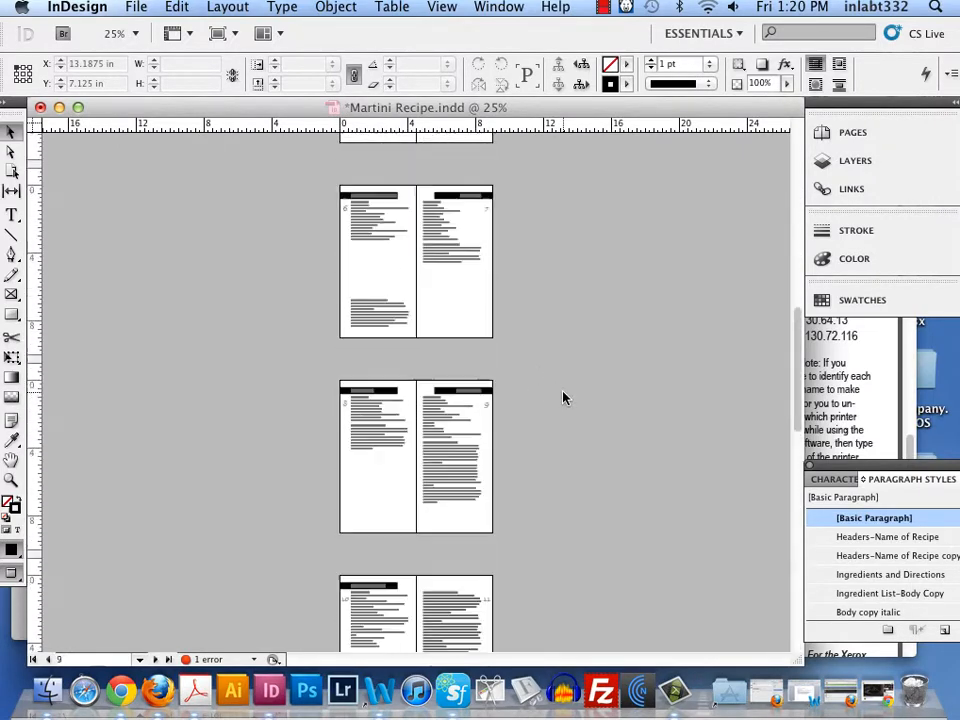
pyautogui.scroll(6, 563, 398)
# - Check the order of all pages in the document's page overview and enlarge the front cover and table of contents spreads
pyautogui.click(840, 132)
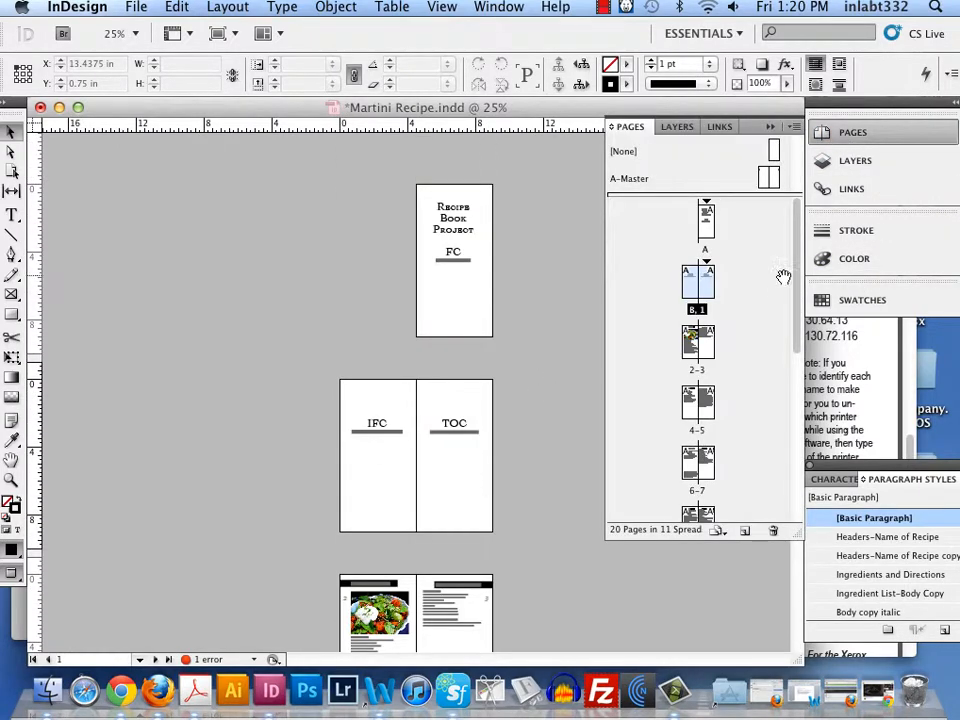
pyautogui.scroll(-6, 783, 276)
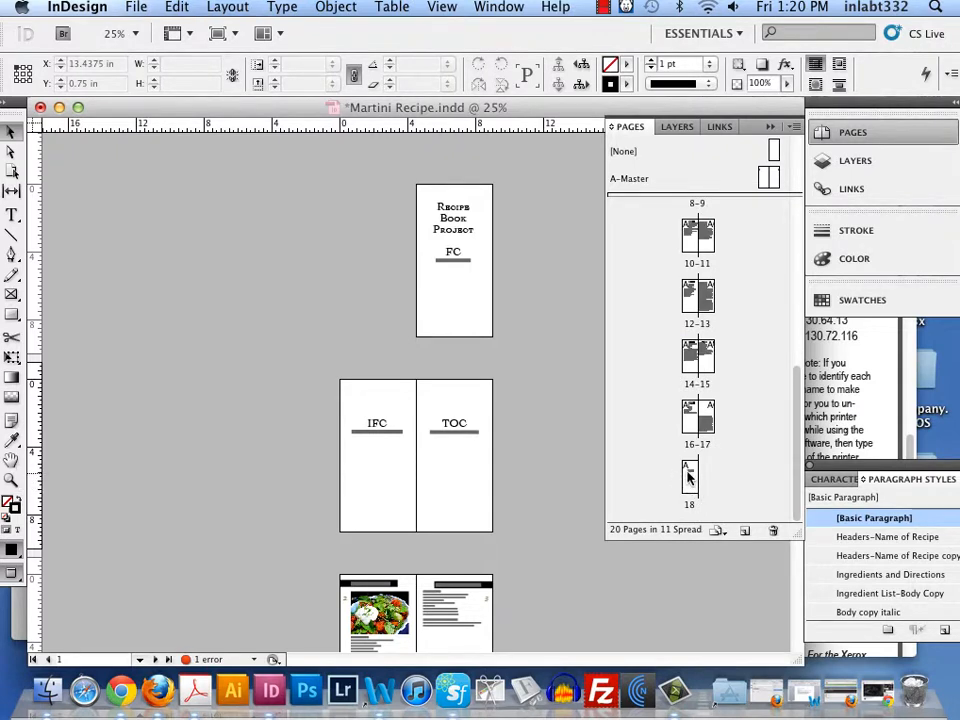
pyautogui.scroll(6, 799, 430)
pyautogui.moveTo(698, 285); pyautogui.dragTo(707, 216)
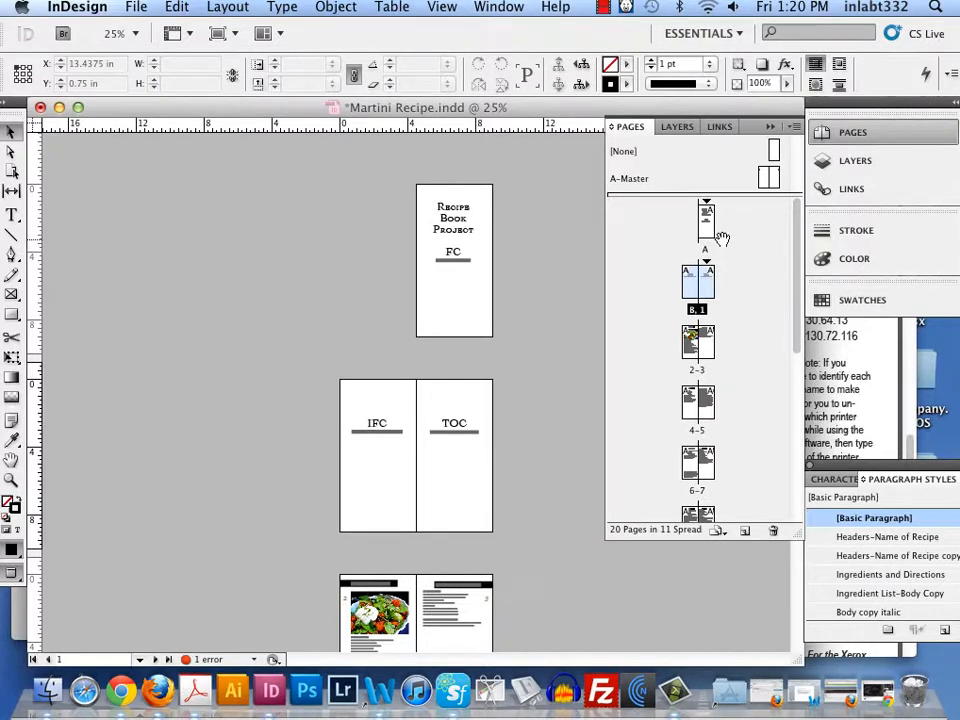
pyautogui.moveTo(797, 229)
pyautogui.mouseDown()
pyautogui.moveTo(795, 427)
pyautogui.moveTo(797, 212)
pyautogui.mouseUp()
pyautogui.press('z')
pyautogui.moveTo(327, 161); pyautogui.dragTo(540, 538)
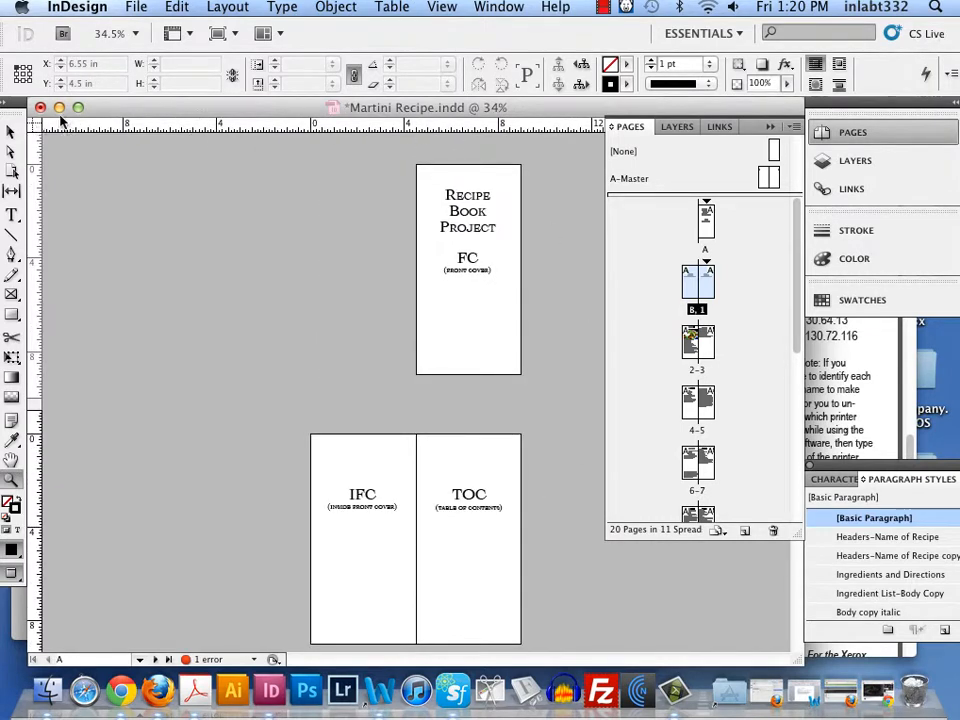
# - Check the installed printers in the system's Print & Scan preferences, view the Xerox Phaser 7800DN, and close the preferences
pyautogui.click(21, 7)
pyautogui.click(61, 96)
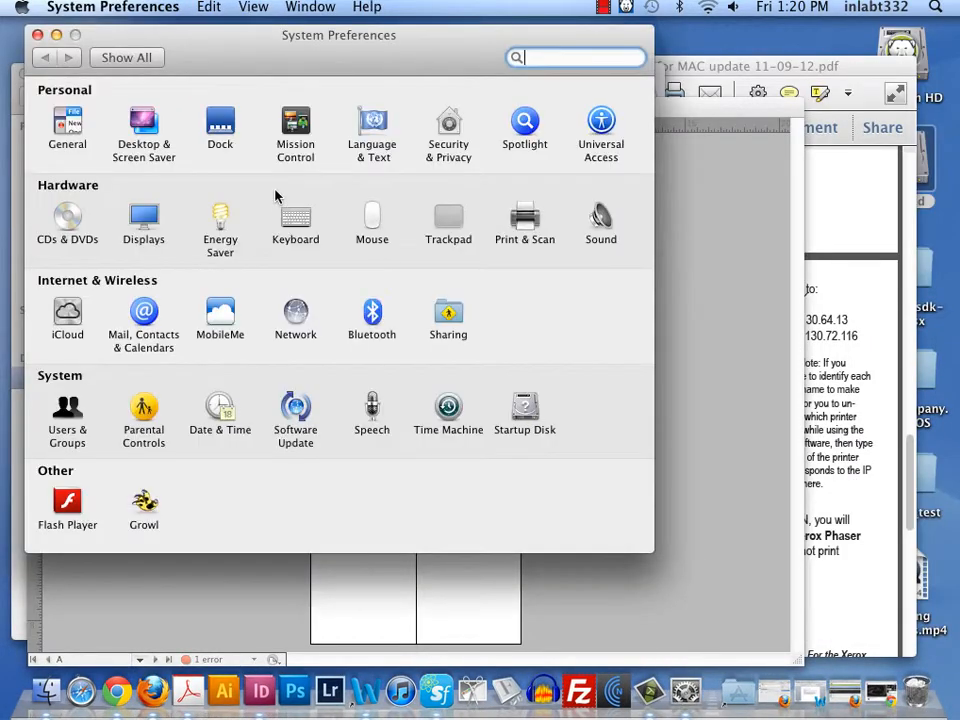
pyautogui.click(524, 218)
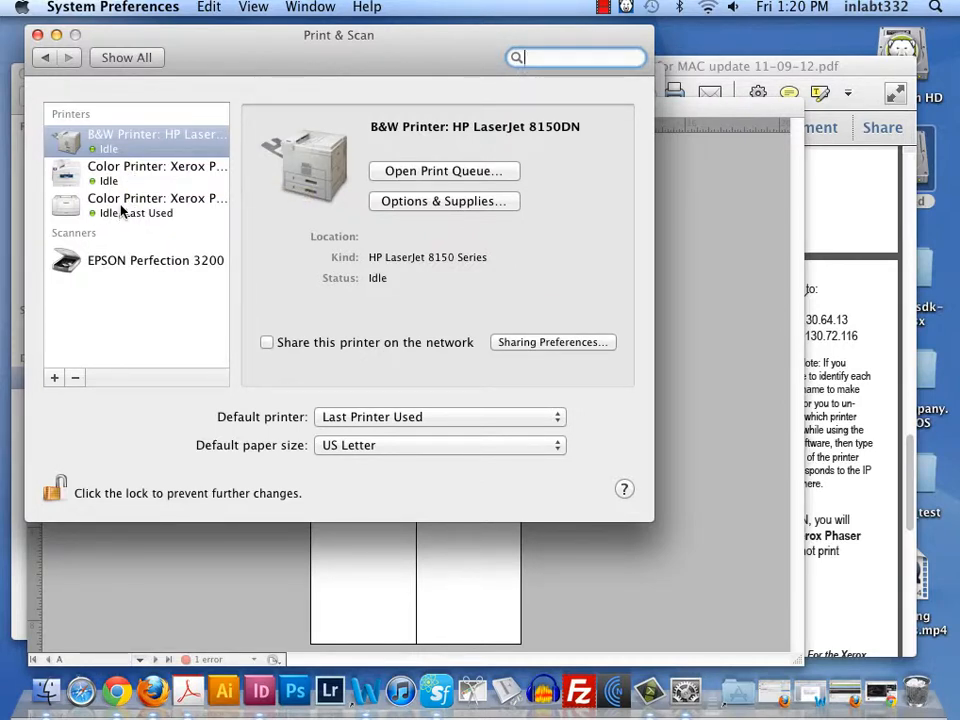
pyautogui.click(150, 206)
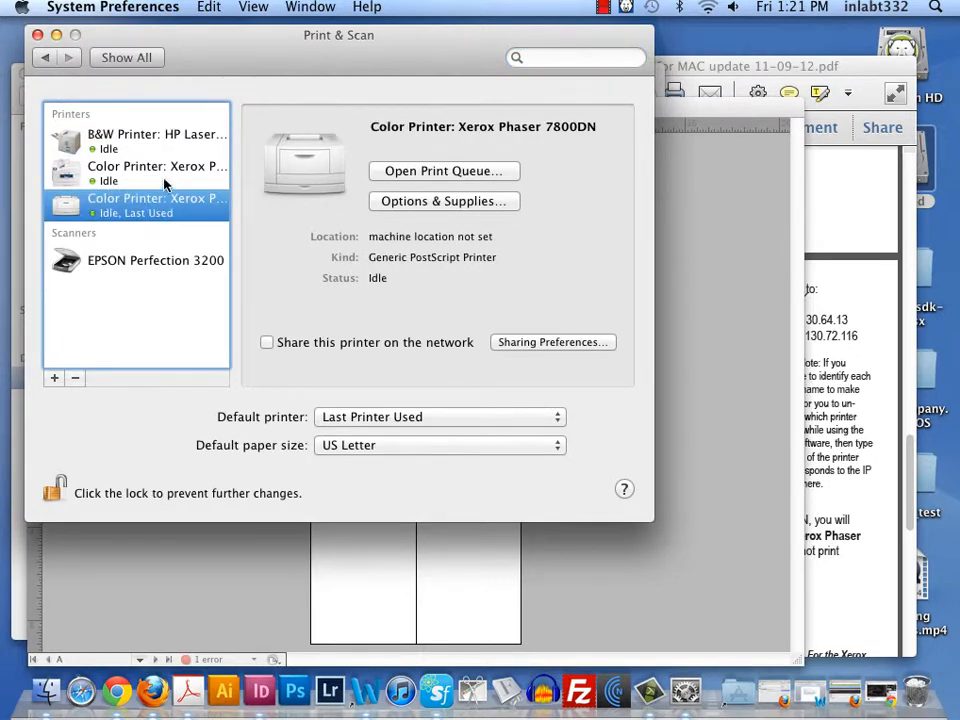
pyautogui.click(37, 35)
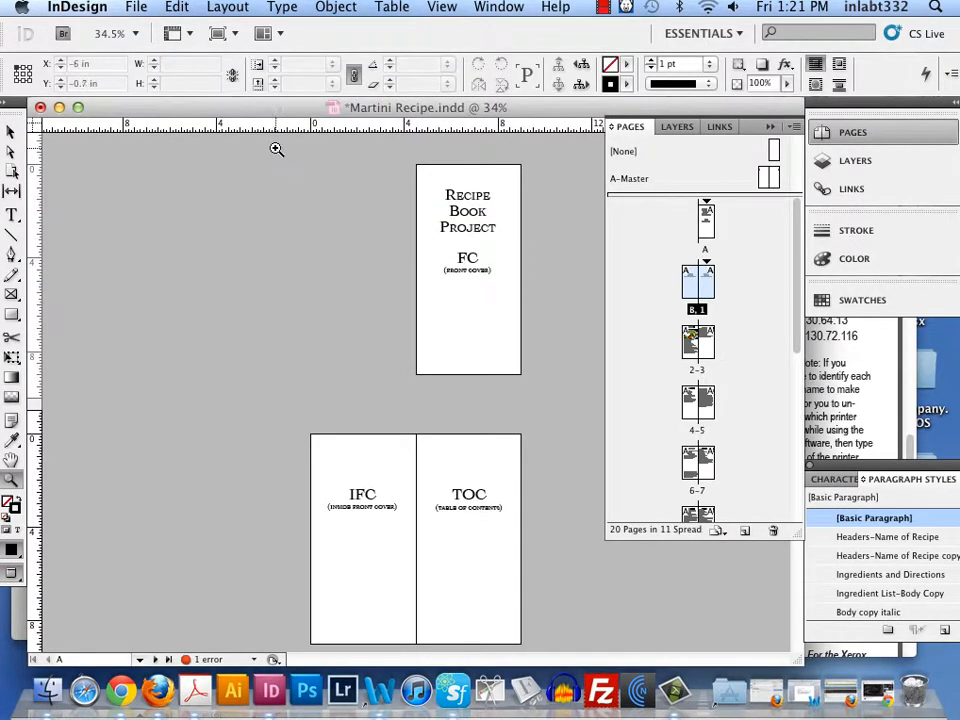
# - Open the Print Booklet dialog for the recipe book document
pyautogui.moveTo(294, 150); pyautogui.dragTo(566, 436)
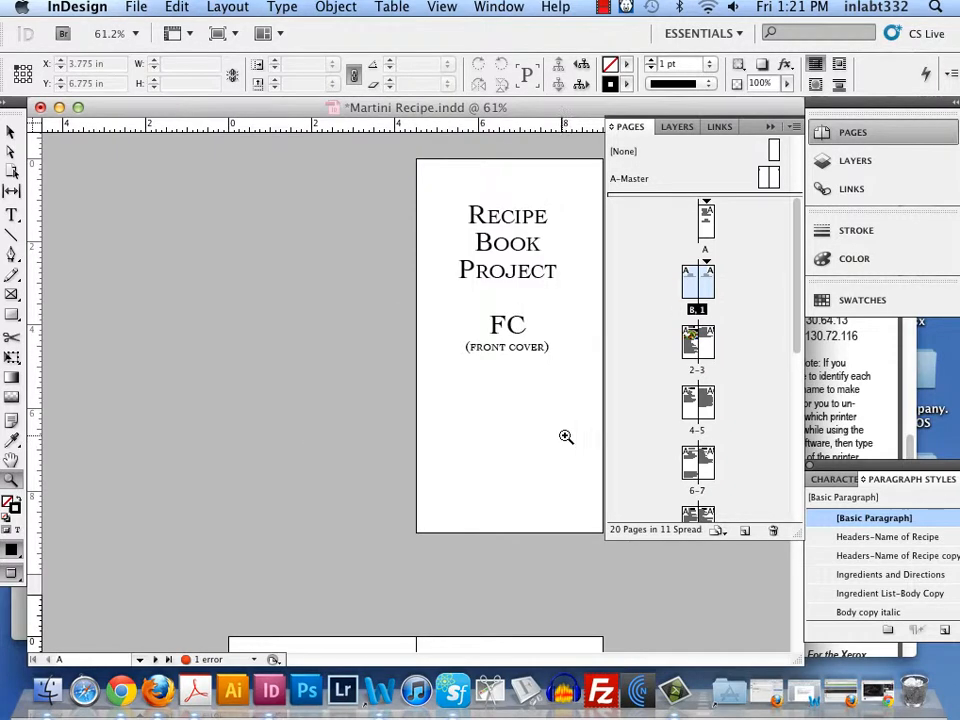
pyautogui.scroll(-5, 558, 437)
pyautogui.scroll(2, 558, 437)
pyautogui.scroll(-10, 558, 437)
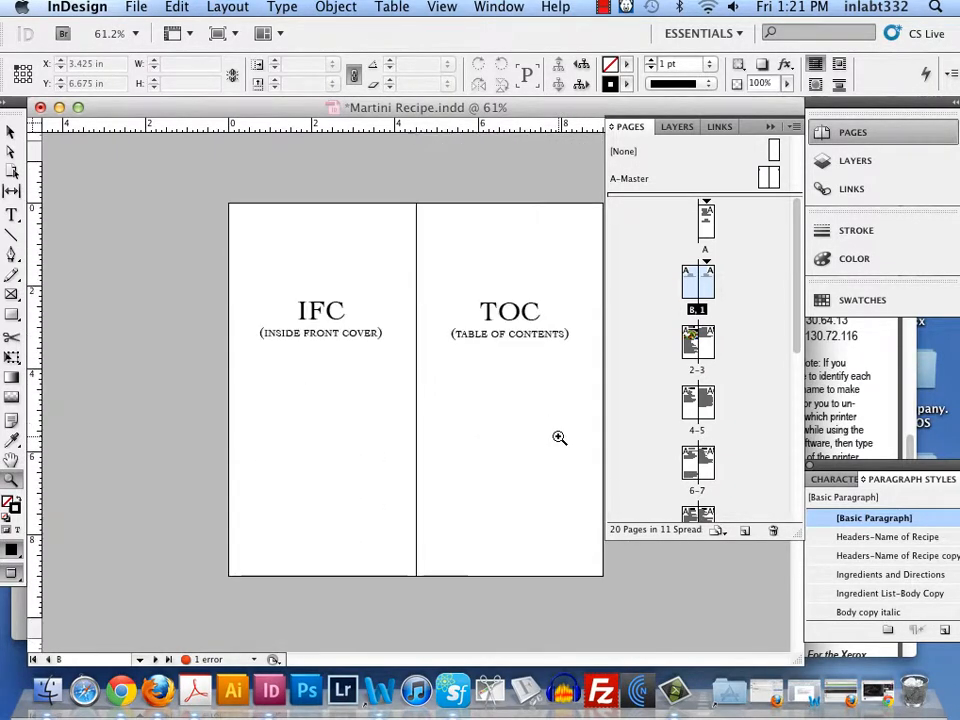
pyautogui.click(140, 10)
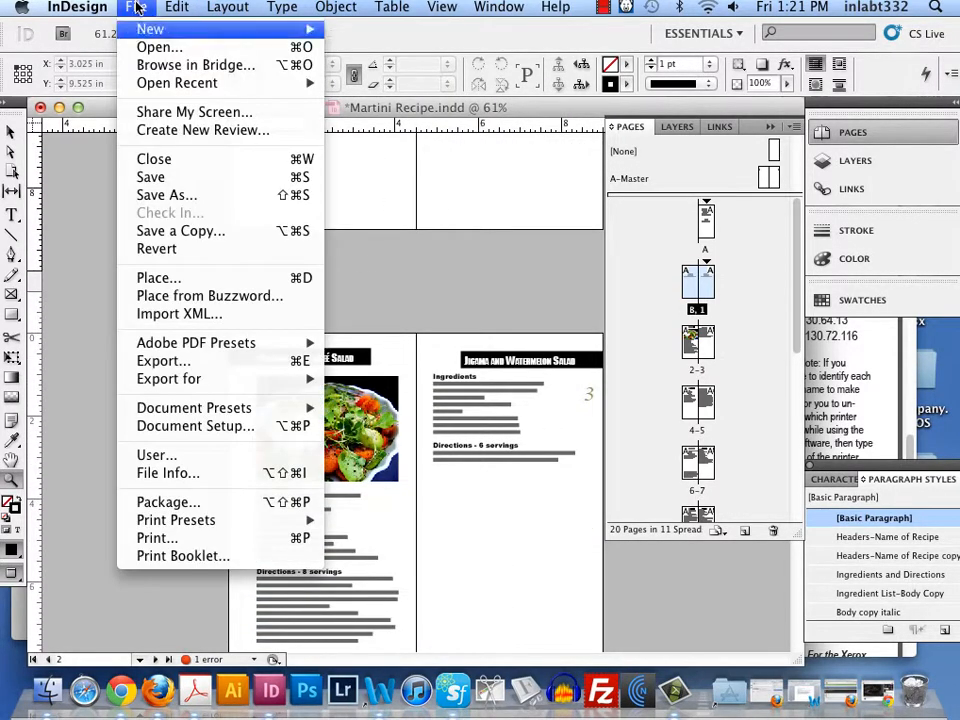
pyautogui.click(196, 564)
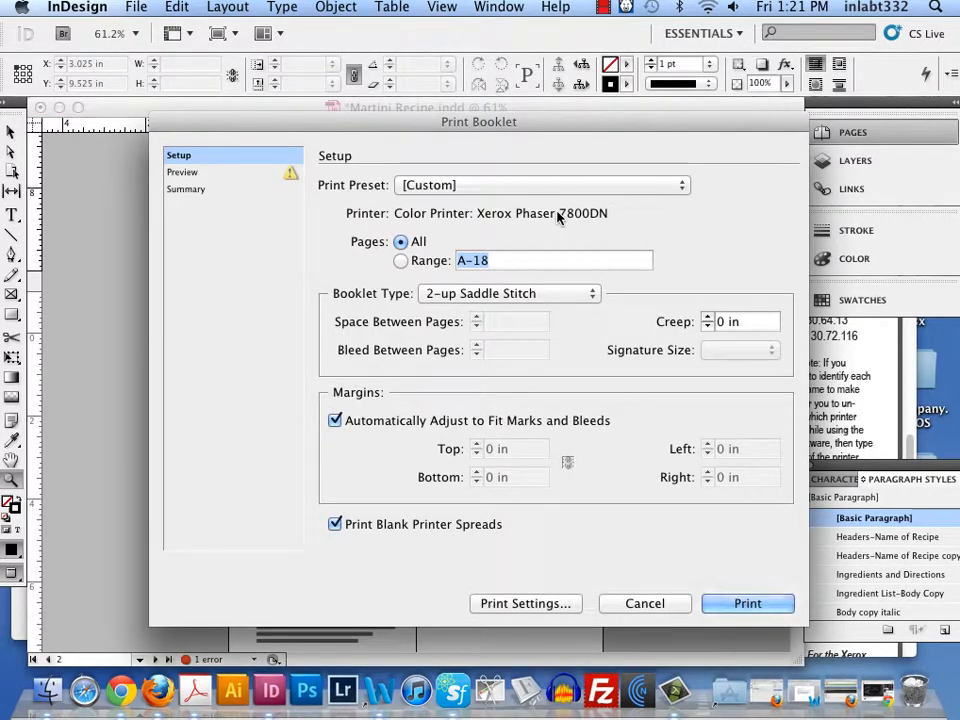
# - Preview the booklet's printer spreads, stepping from the cover spread to spread 6
pyautogui.click(189, 174)
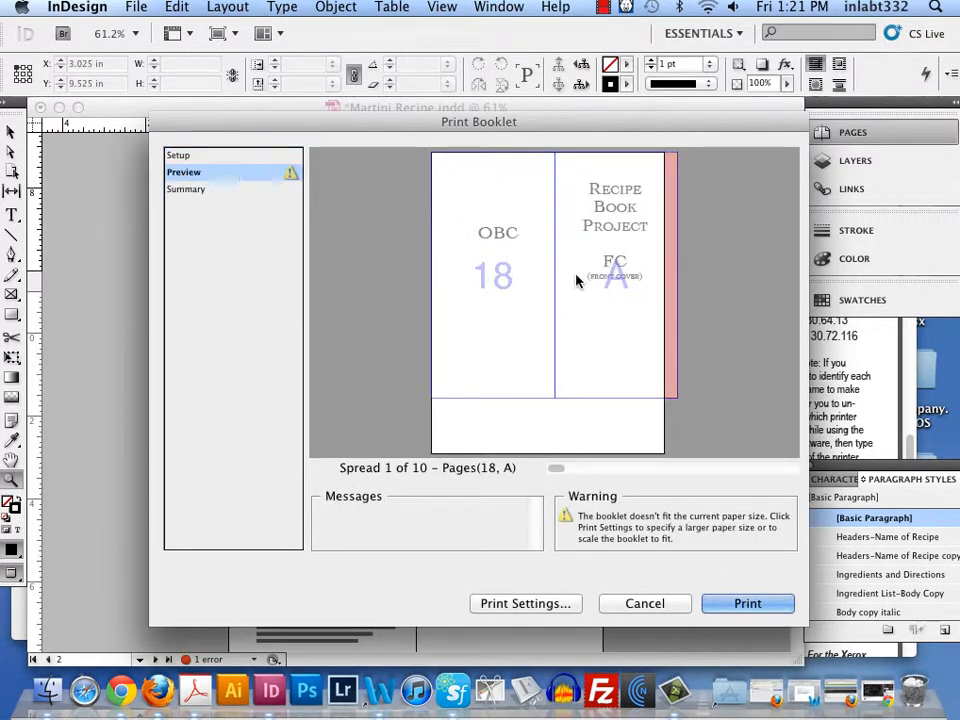
pyautogui.click(662, 471)
pyautogui.click(686, 472)
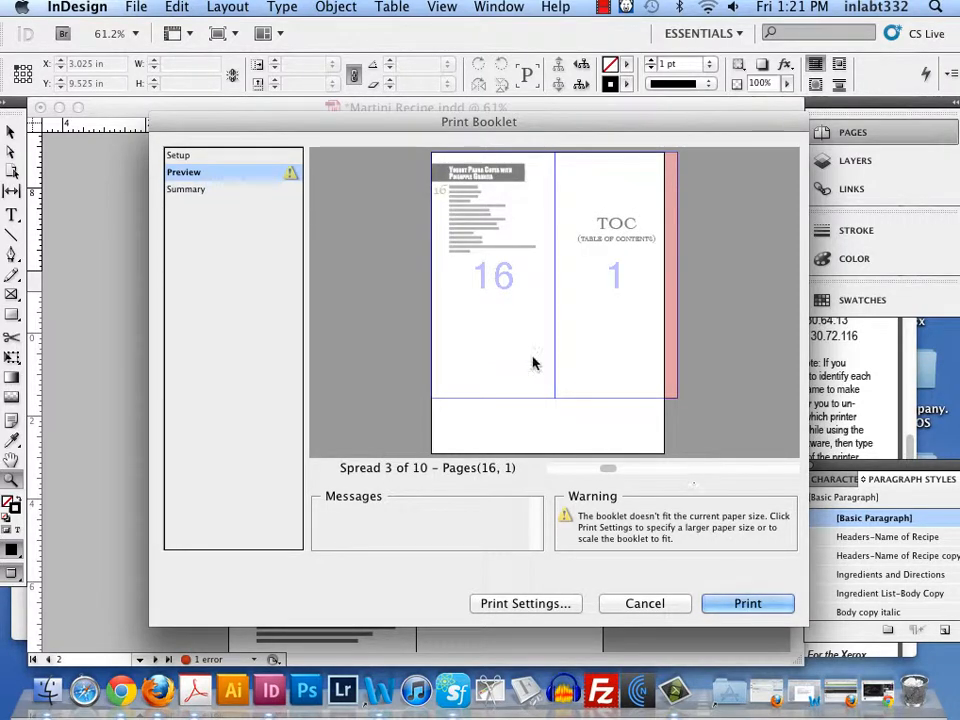
pyautogui.click(703, 470)
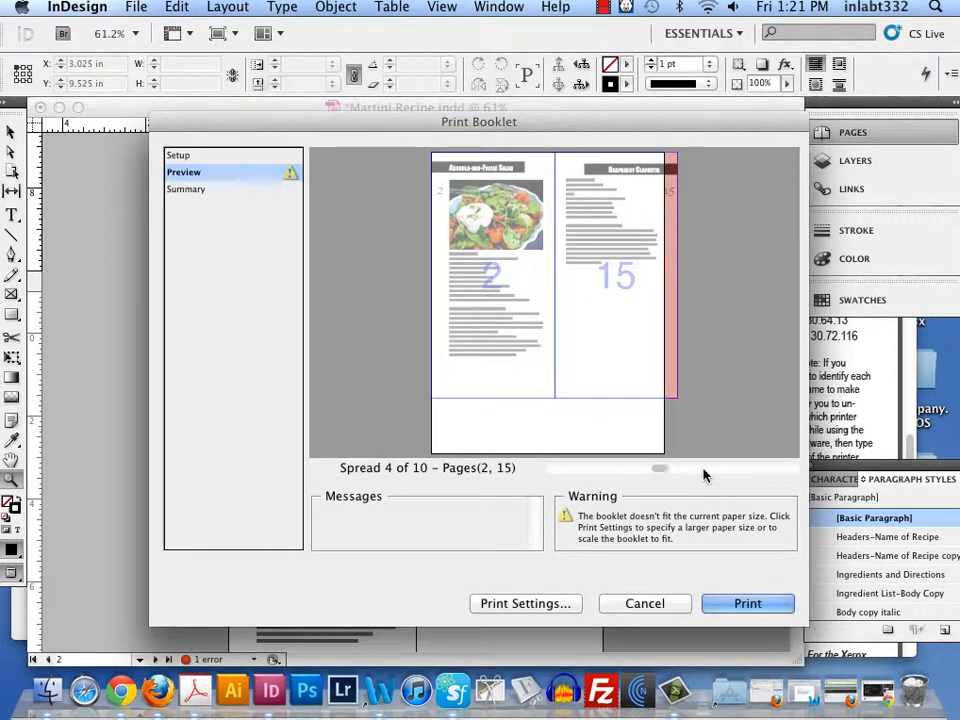
pyautogui.click(703, 474)
pyautogui.click(707, 476)
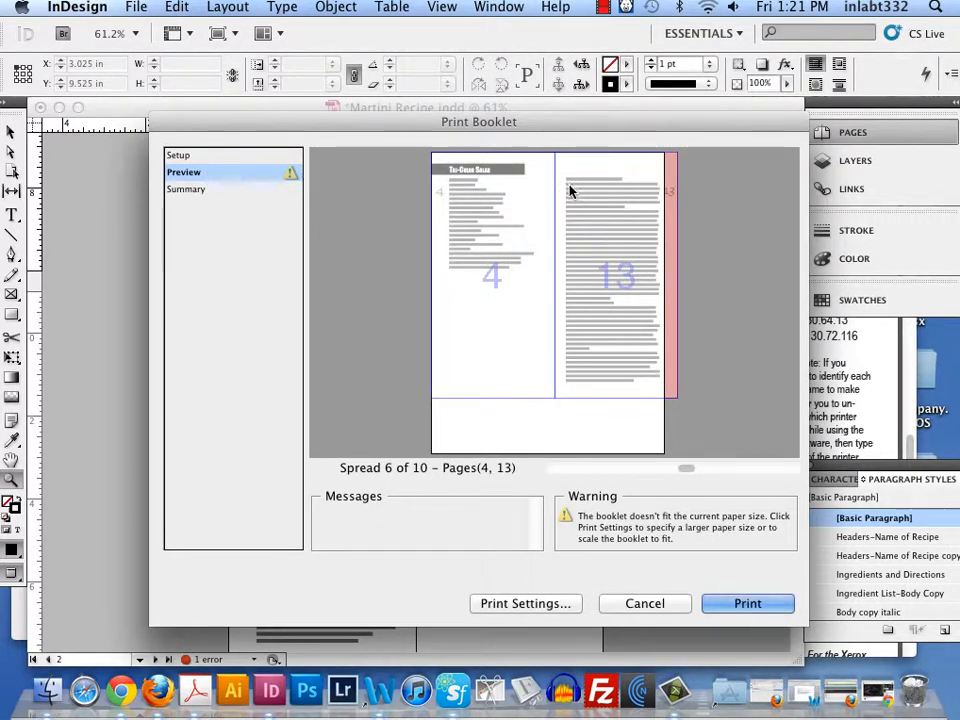
# - Turn off automatic adjustment to marks and bleeds and set all four linked booklet margins to 0.125 in
pyautogui.click(212, 158)
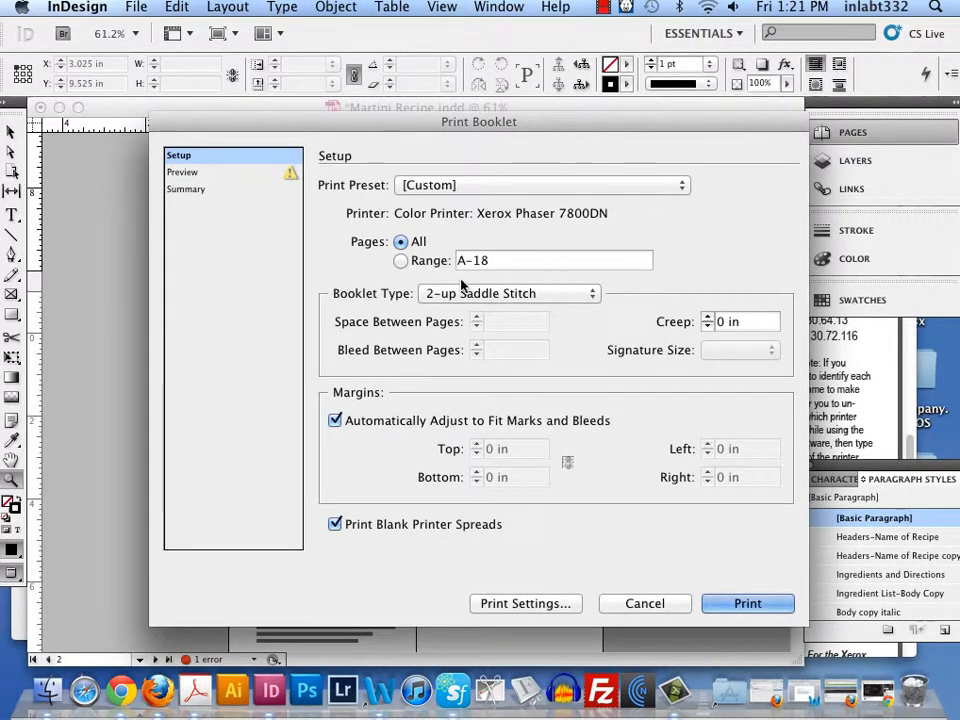
pyautogui.click(335, 420)
pyautogui.click(522, 449)
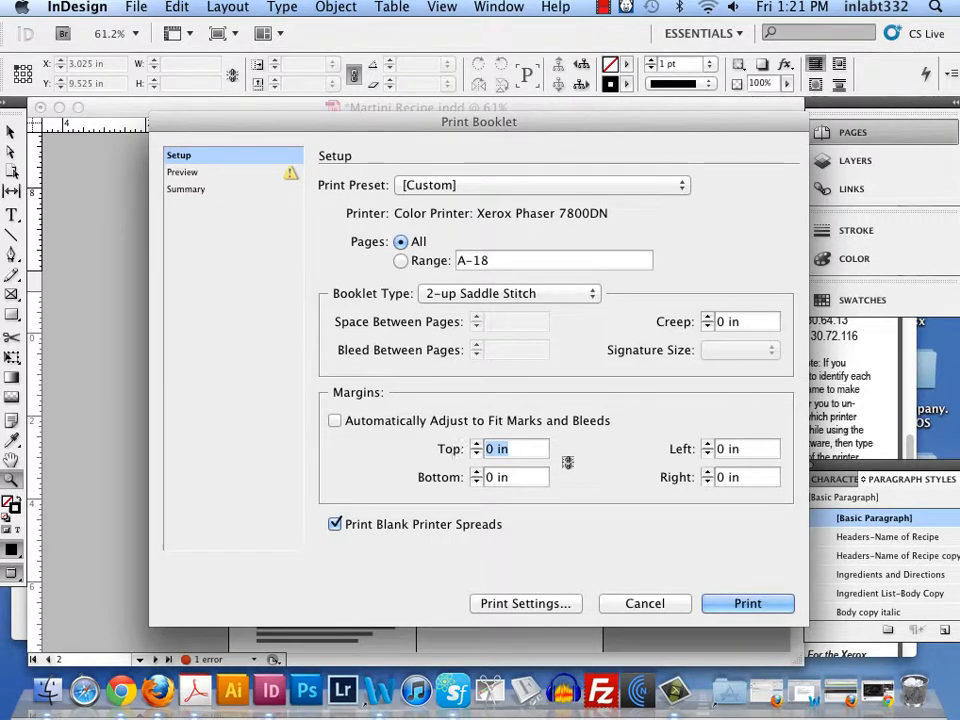
pyautogui.write('.125 i')
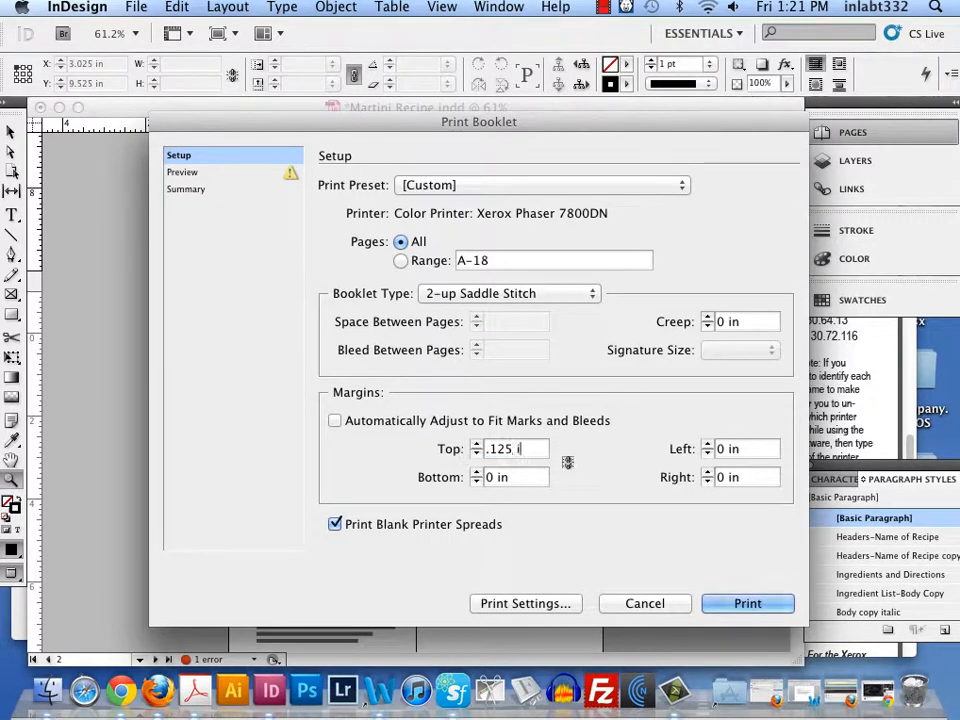
pyautogui.write('n')
pyautogui.click(567, 462)
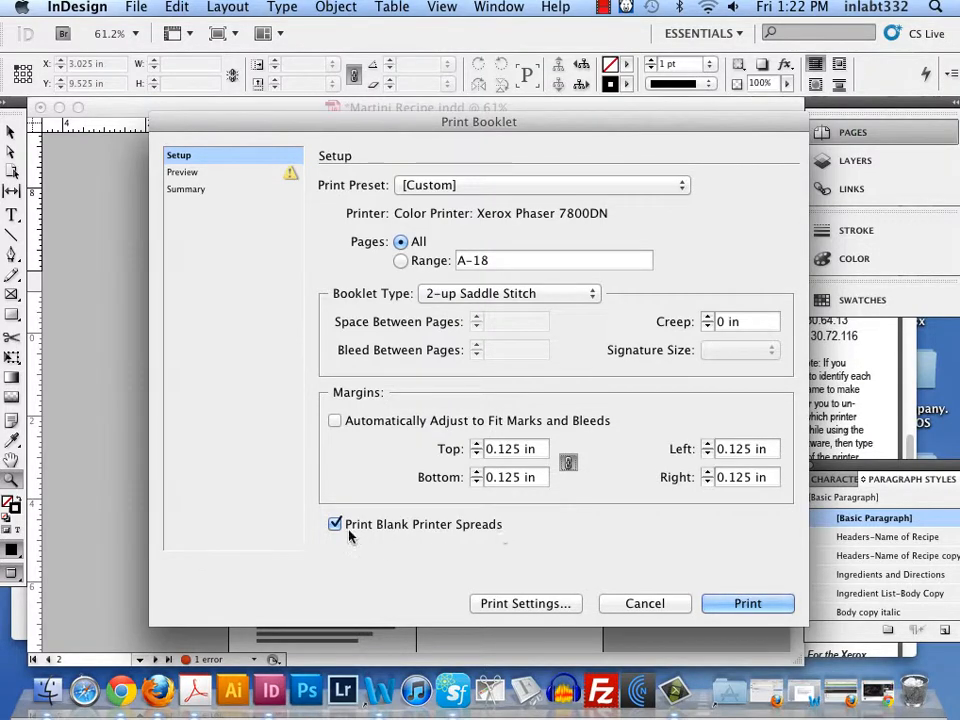
# - Preview the new margins, then open the booklet's print settings and select the B&W HP LaserJet 8150DN printer
pyautogui.click(182, 173)
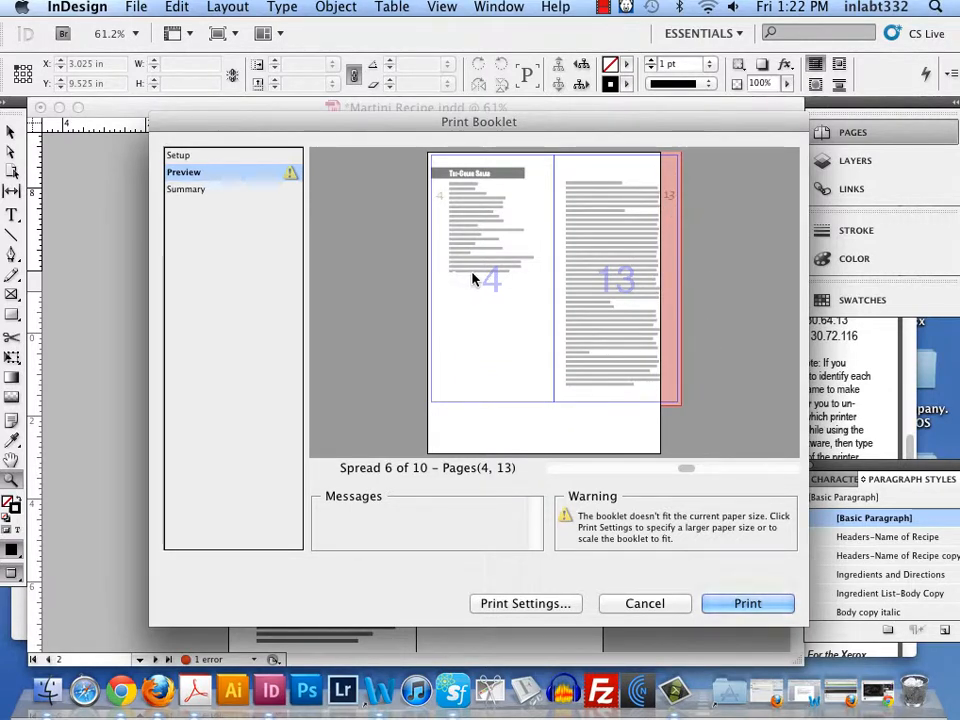
pyautogui.click(518, 598)
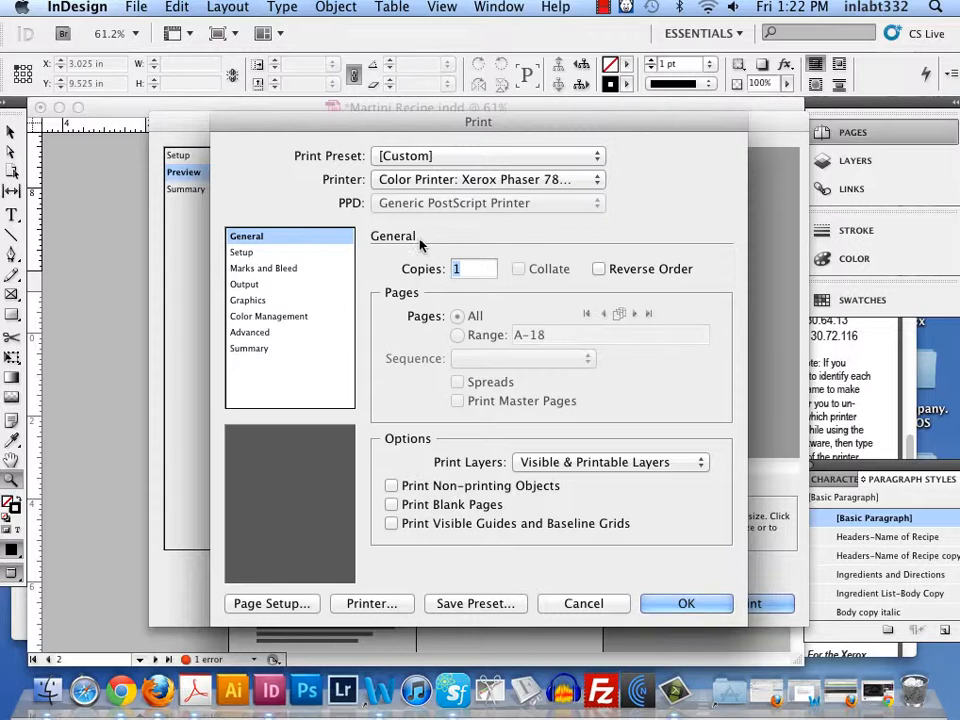
pyautogui.click(446, 182)
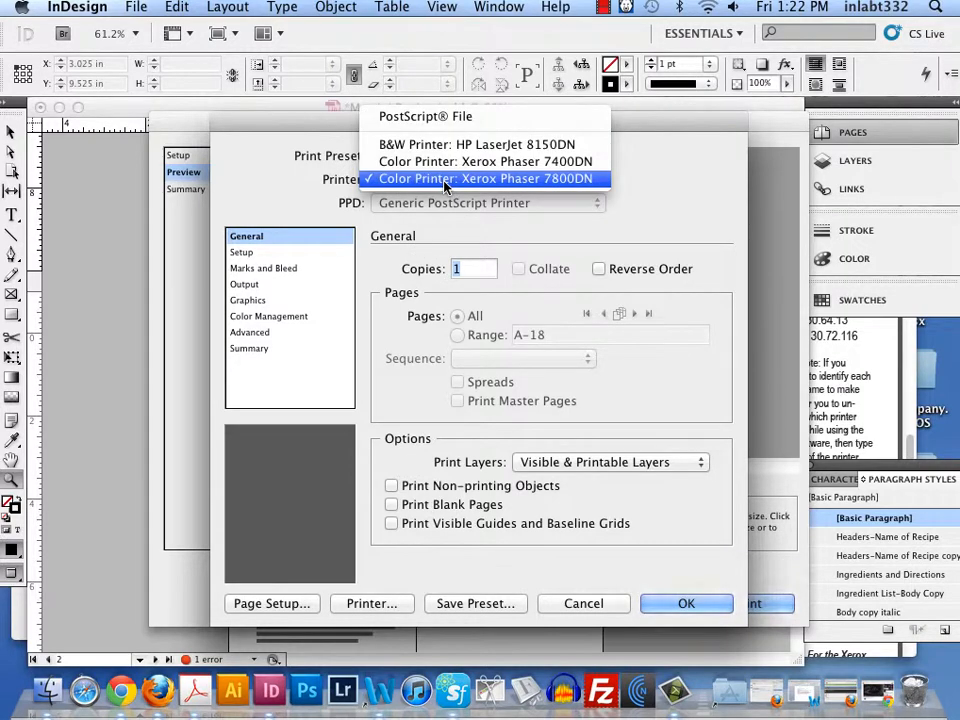
pyautogui.click(519, 182)
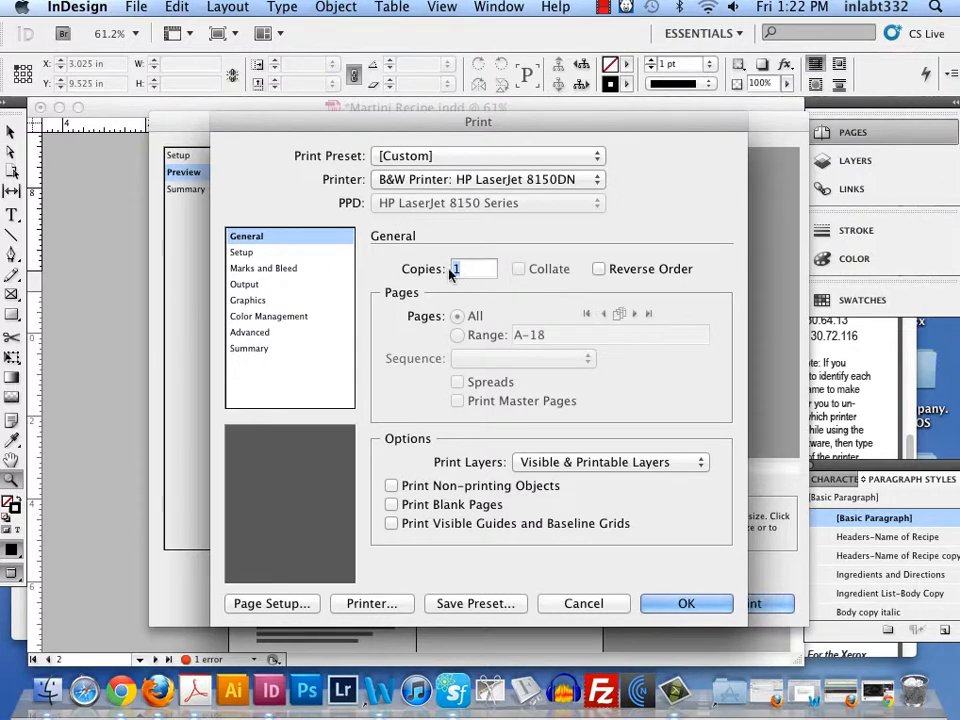
# - Enable Print Blank Pages in the general print options, keeping non-printing objects excluded
pyautogui.click(392, 486)
pyautogui.click(391, 486)
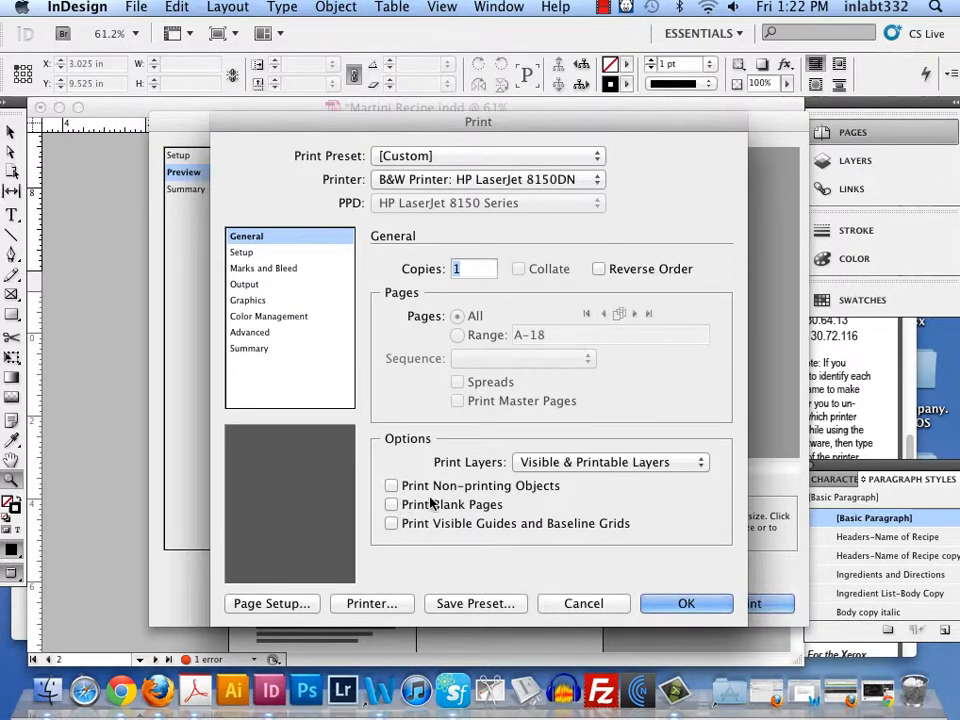
pyautogui.click(391, 505)
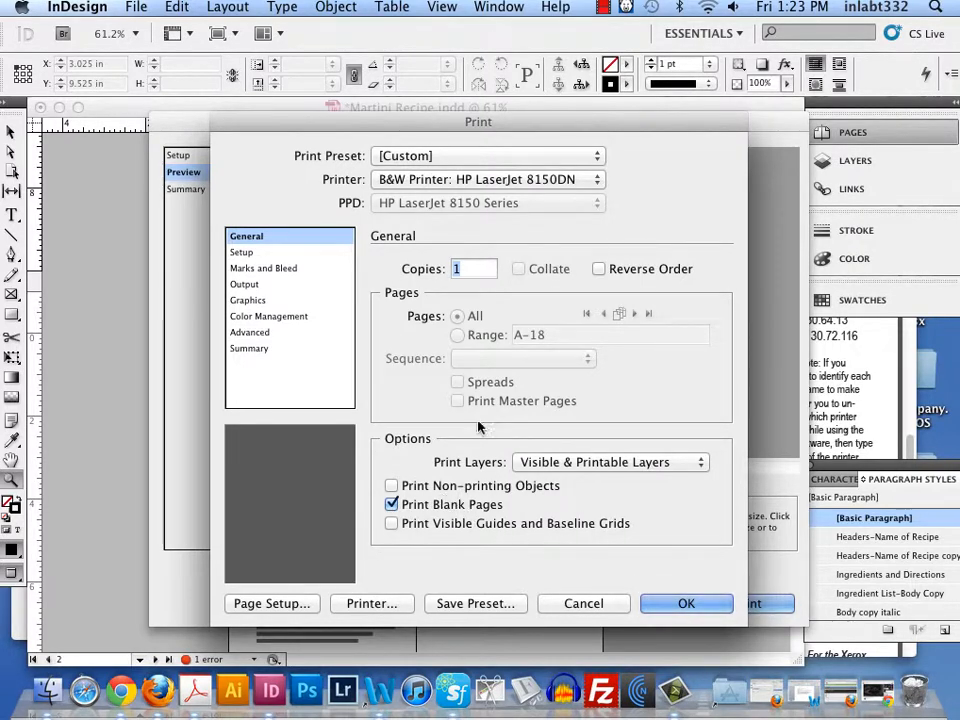
pyautogui.click(400, 181)
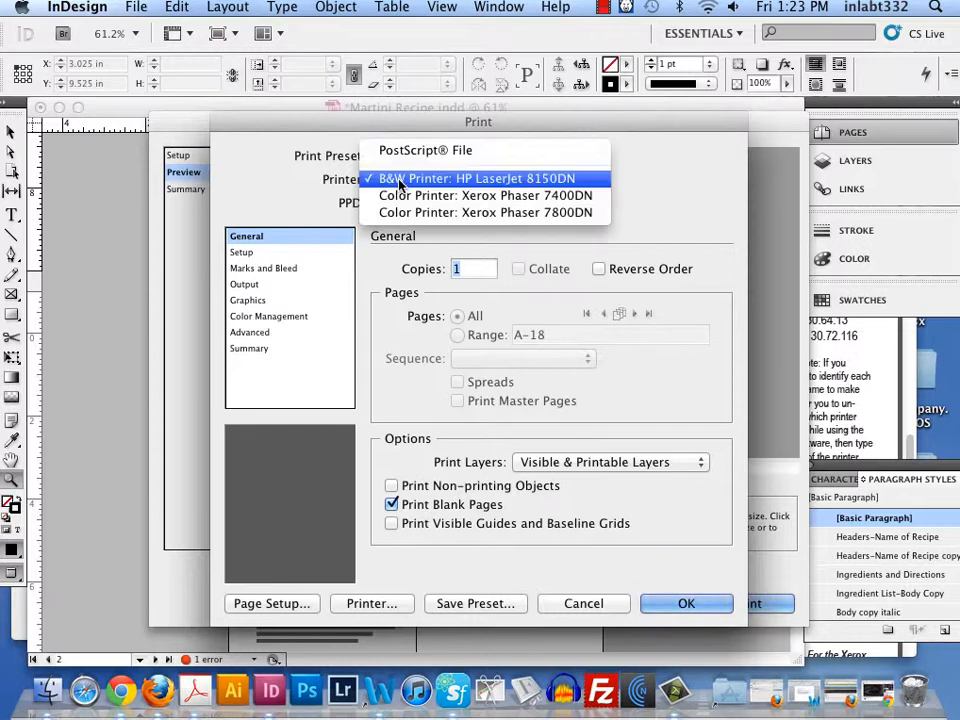
pyautogui.click(405, 182)
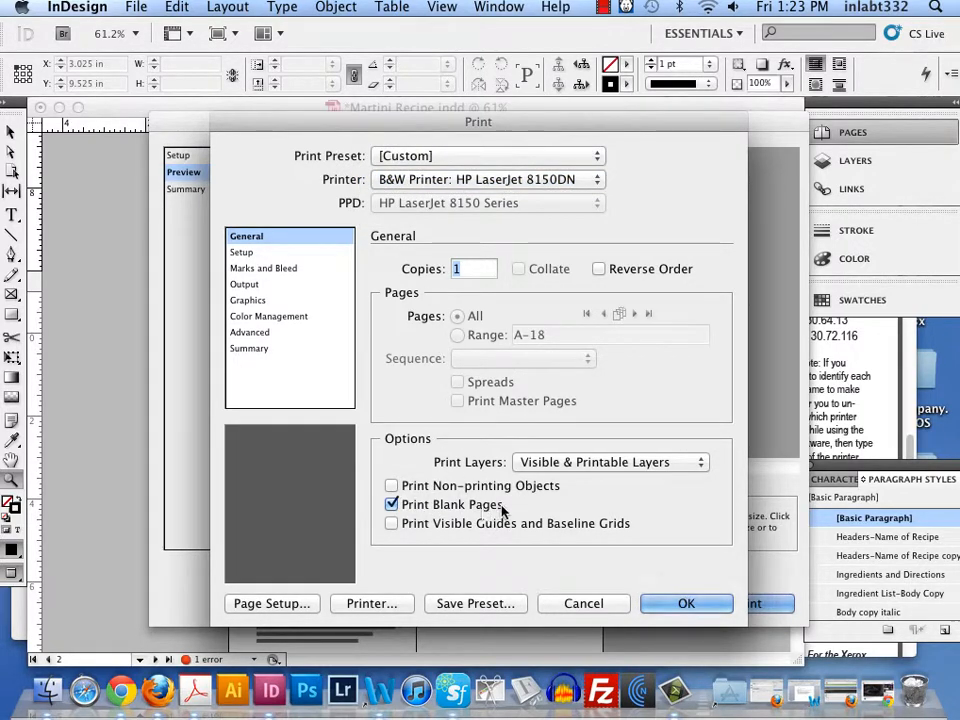
# - Set the paper size to Tabloid in the booklet's print setup options
pyautogui.click(241, 252)
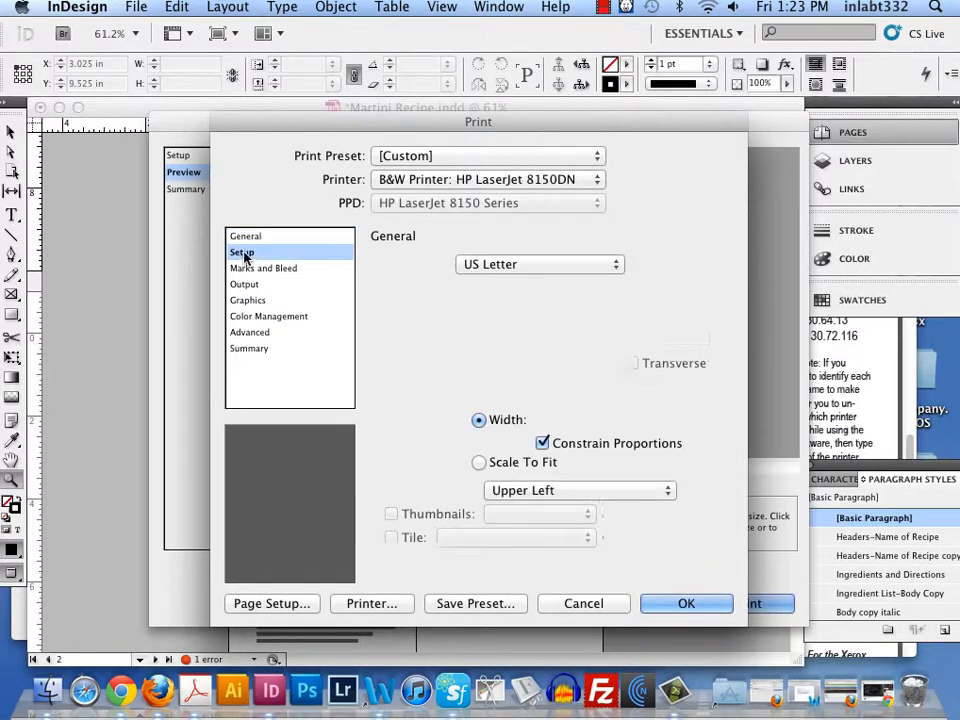
pyautogui.click(482, 266)
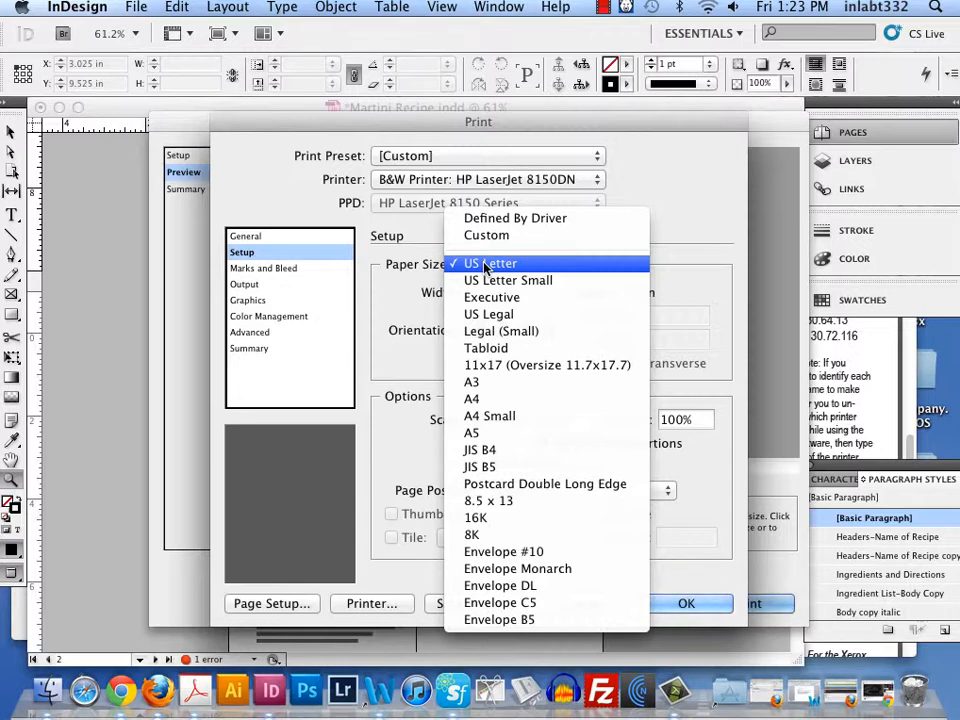
pyautogui.click(499, 349)
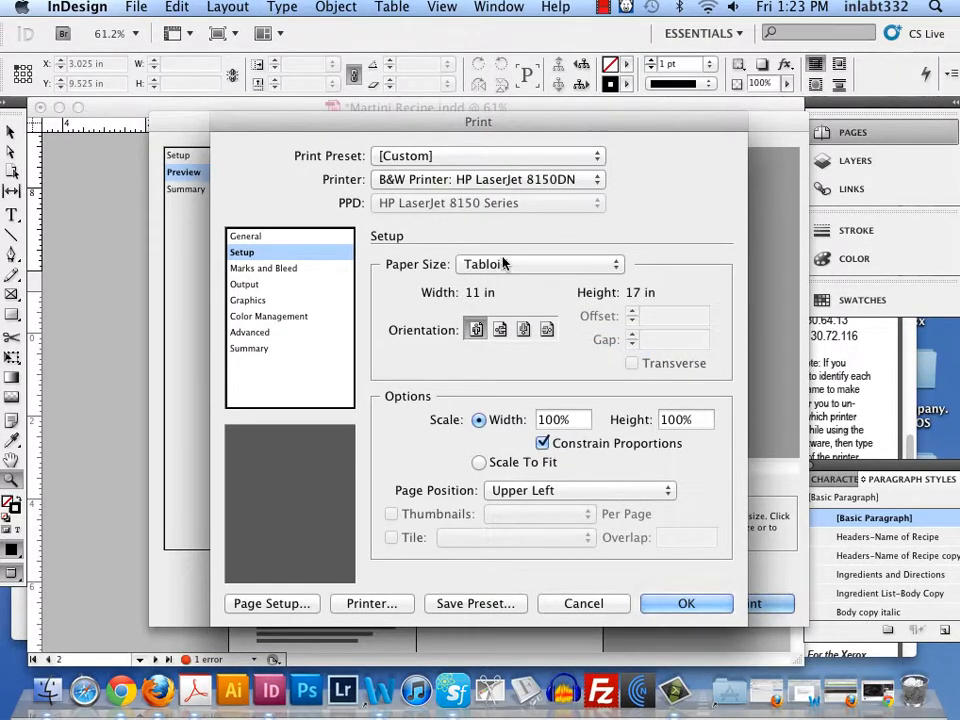
pyautogui.moveTo(477, 120); pyautogui.dragTo(466, 44)
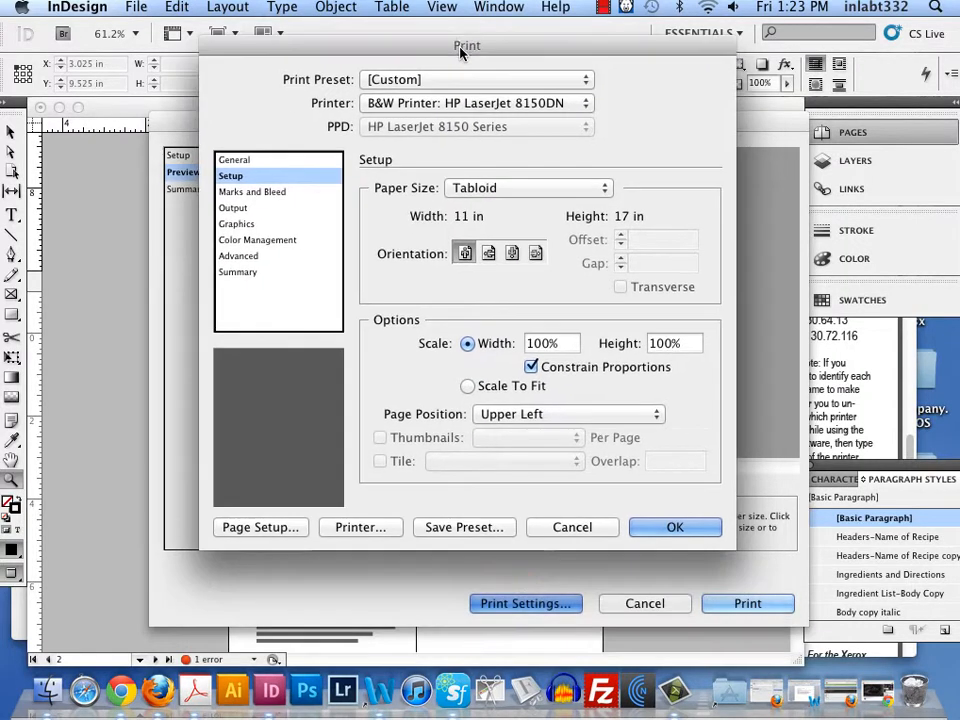
# - Try the Custom paper size and return to Tabloid
pyautogui.click(476, 195)
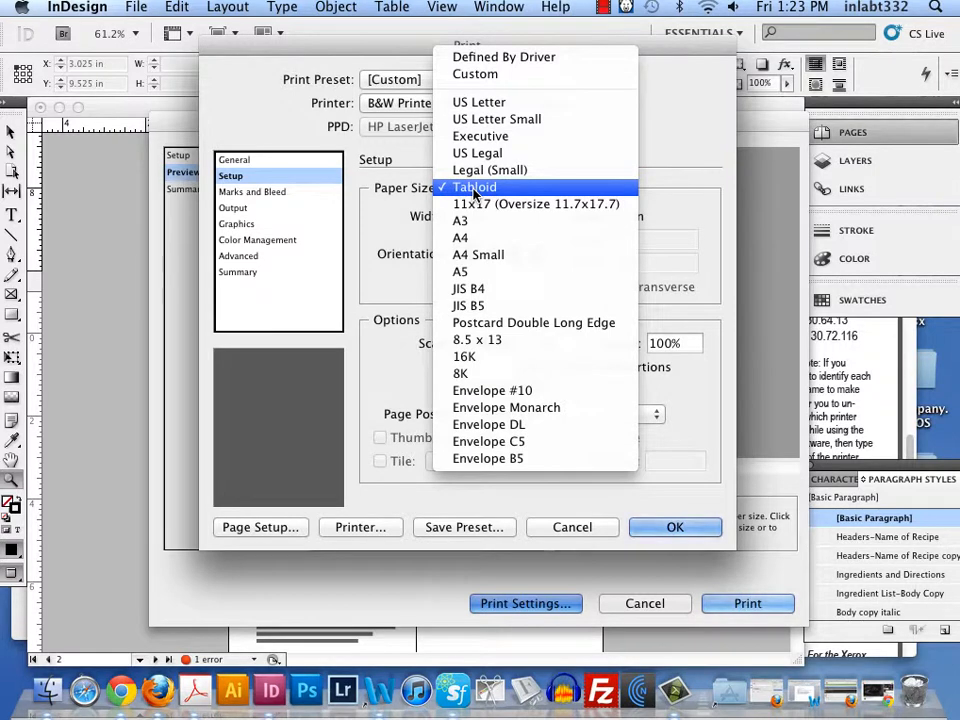
pyautogui.click(490, 76)
pyautogui.click(528, 188)
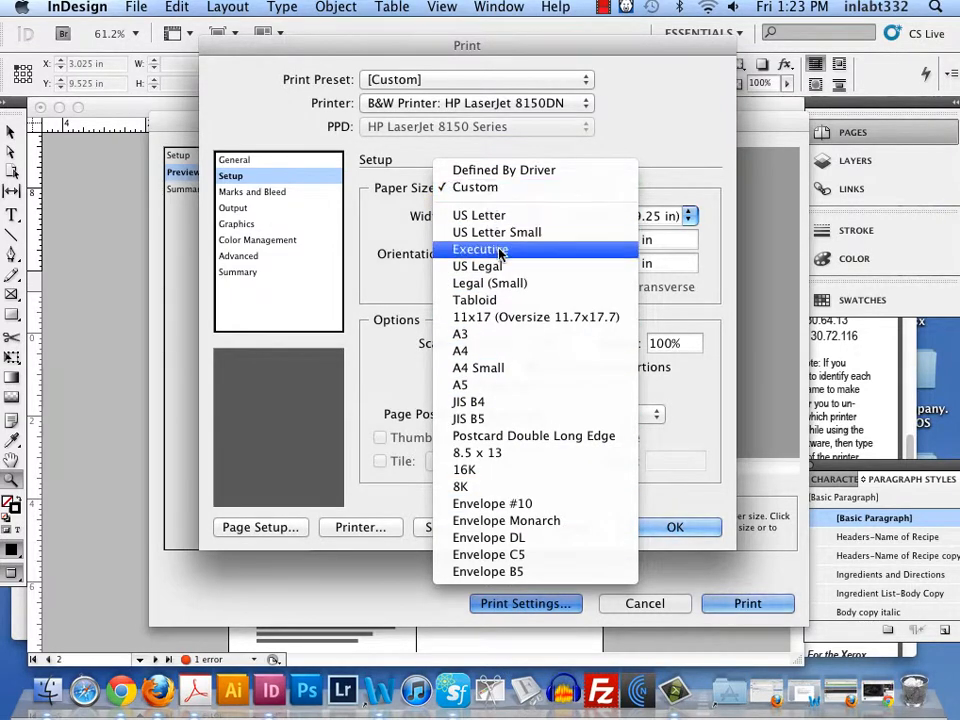
pyautogui.click(474, 300)
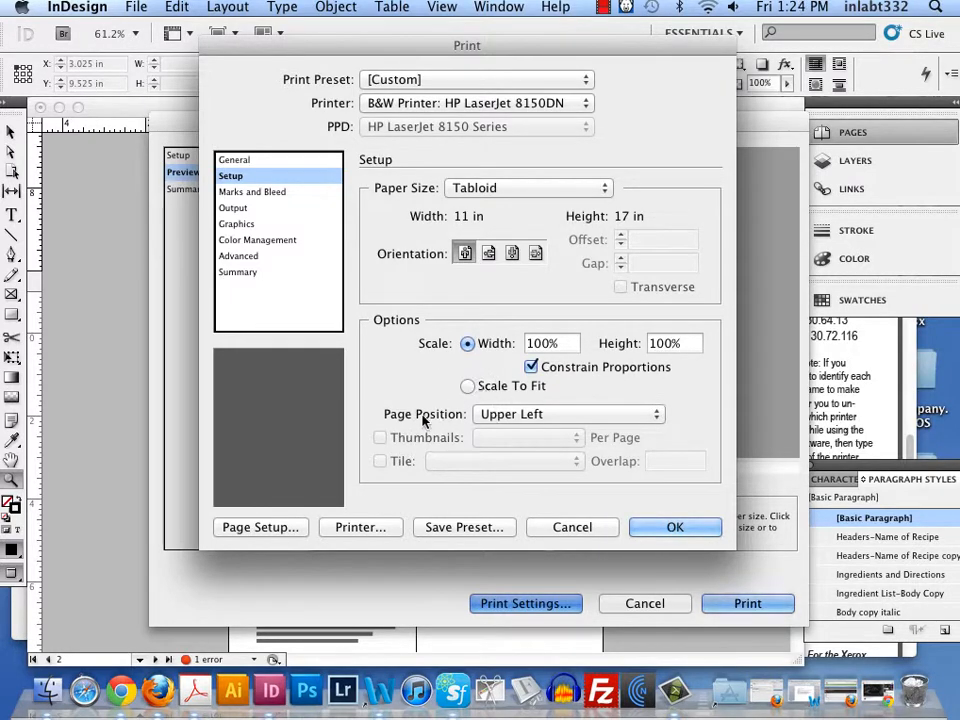
# - Set the page position to Centered, and enable crop marks and registration marks for the booklet print
pyautogui.click(503, 420)
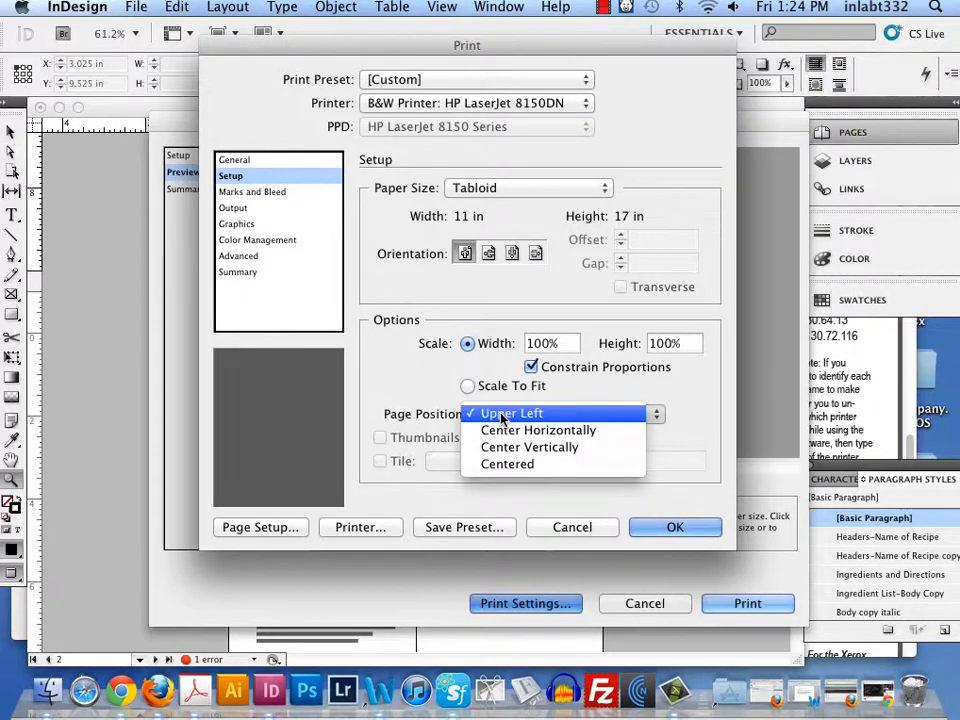
pyautogui.click(511, 466)
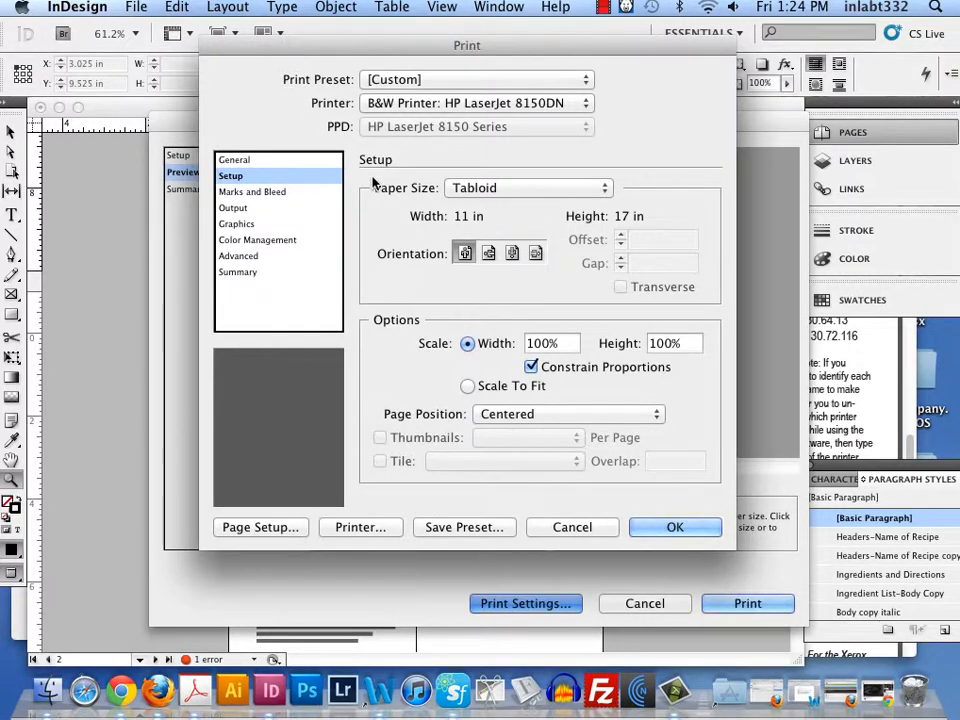
pyautogui.click(226, 190)
pyautogui.click(395, 231)
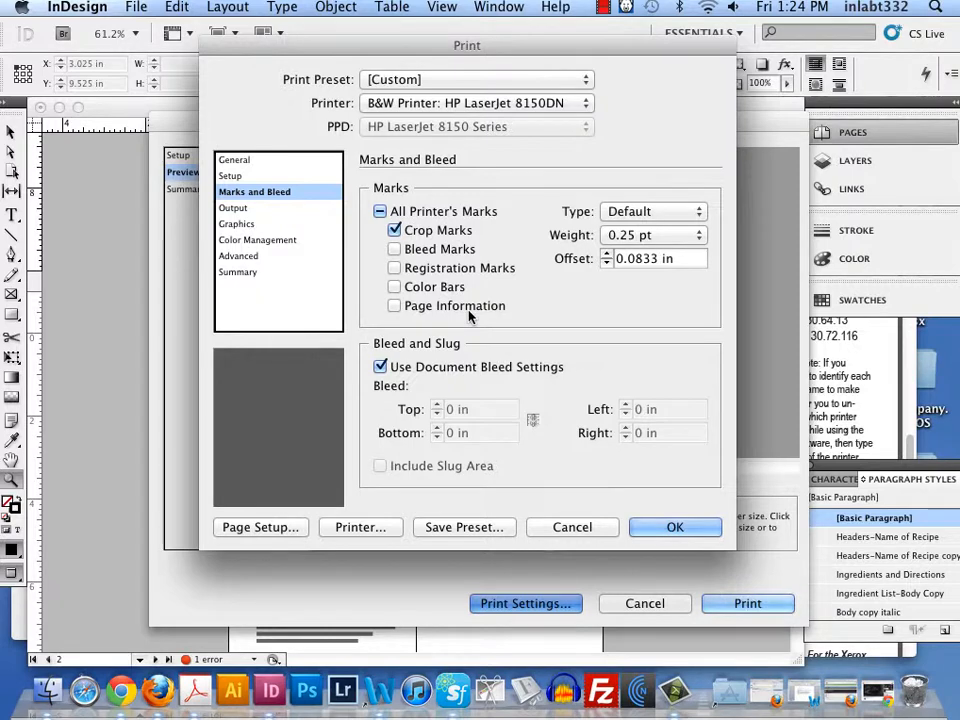
pyautogui.click(394, 268)
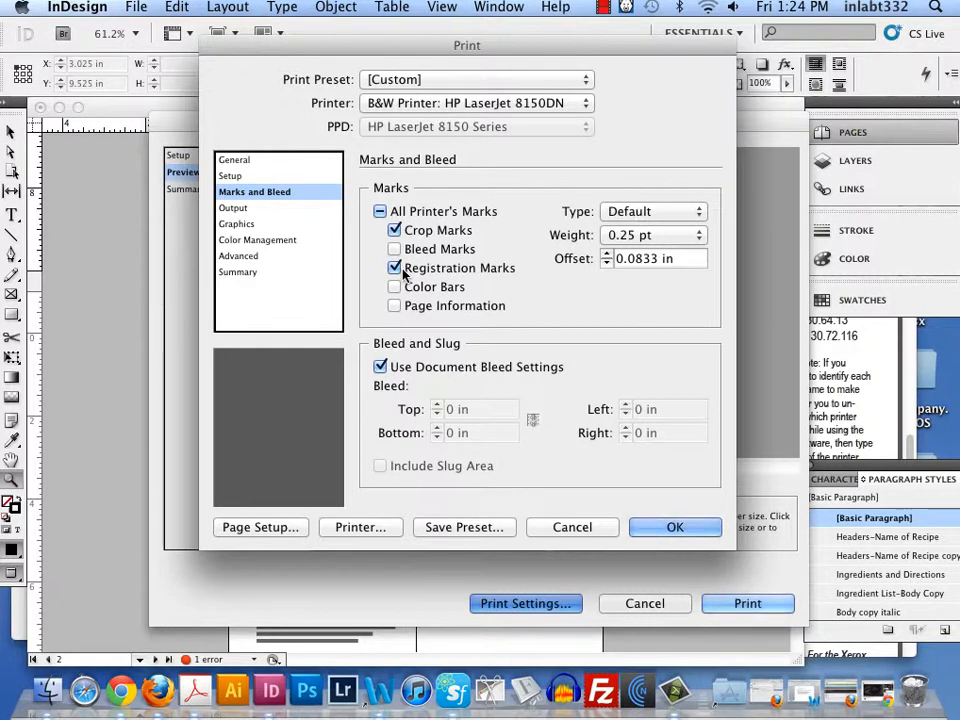
# - Turn off the document bleed settings and set all four linked bleed values to 0.125 in
pyautogui.click(381, 367)
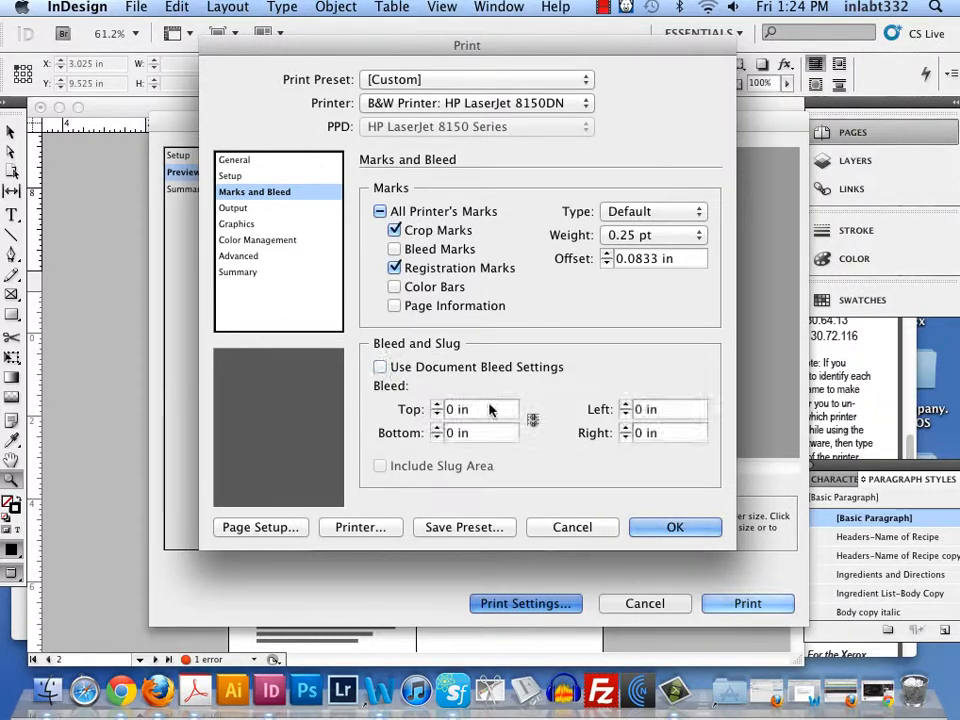
pyautogui.press('Tab')
pyautogui.write('.125')
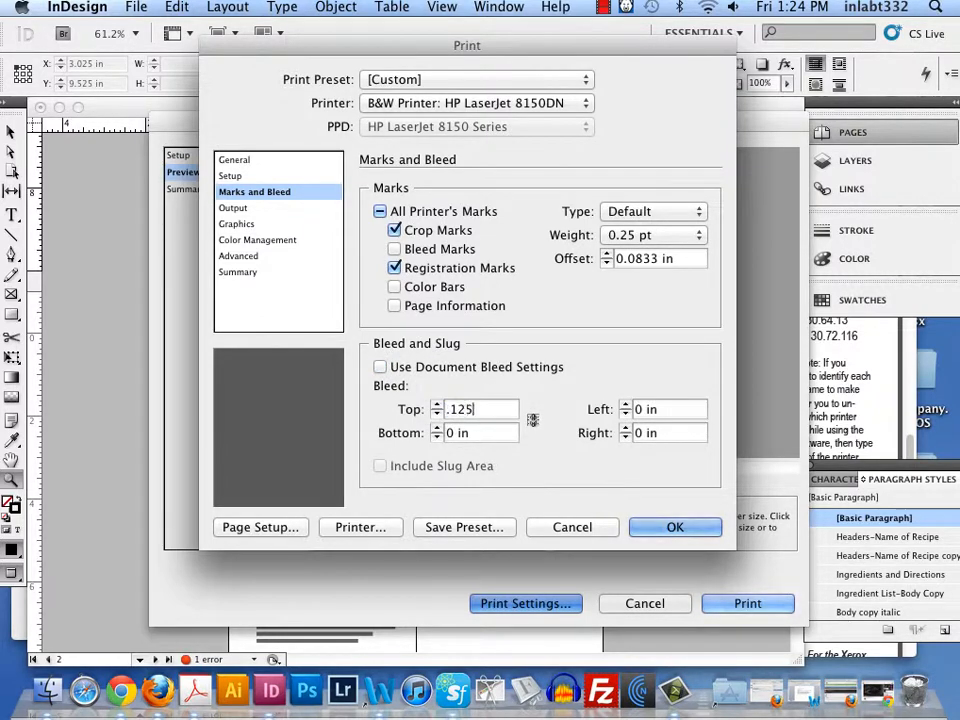
pyautogui.click(533, 421)
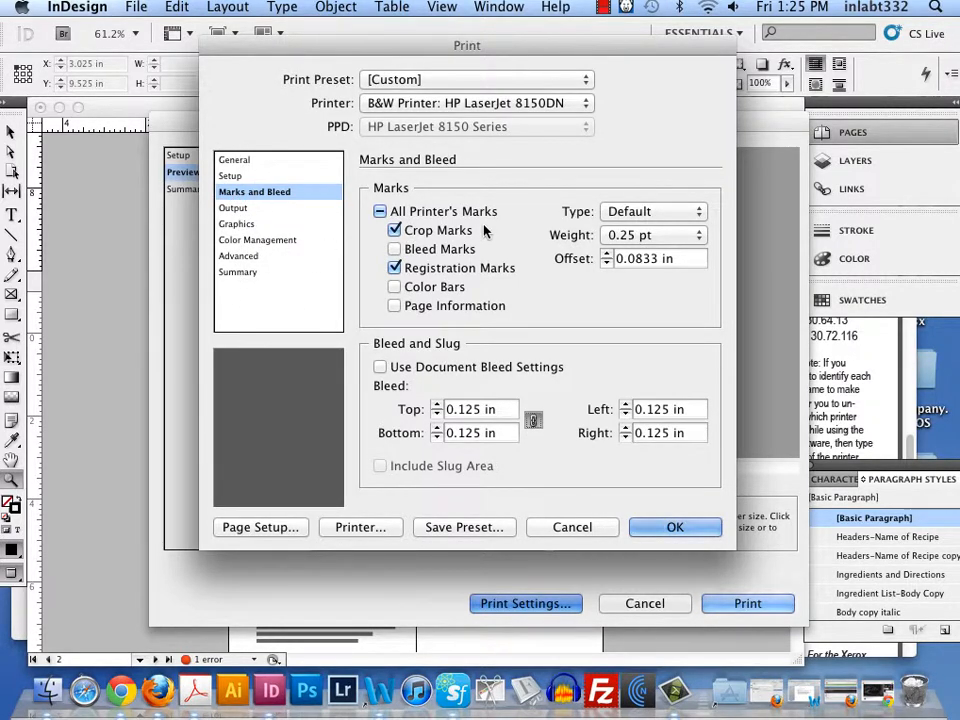
# - Format the page setup for the B&W HP LaserJet 8150DN printer, keeping Tabloid paper in portrait orientation at 100% scale
pyautogui.click(261, 528)
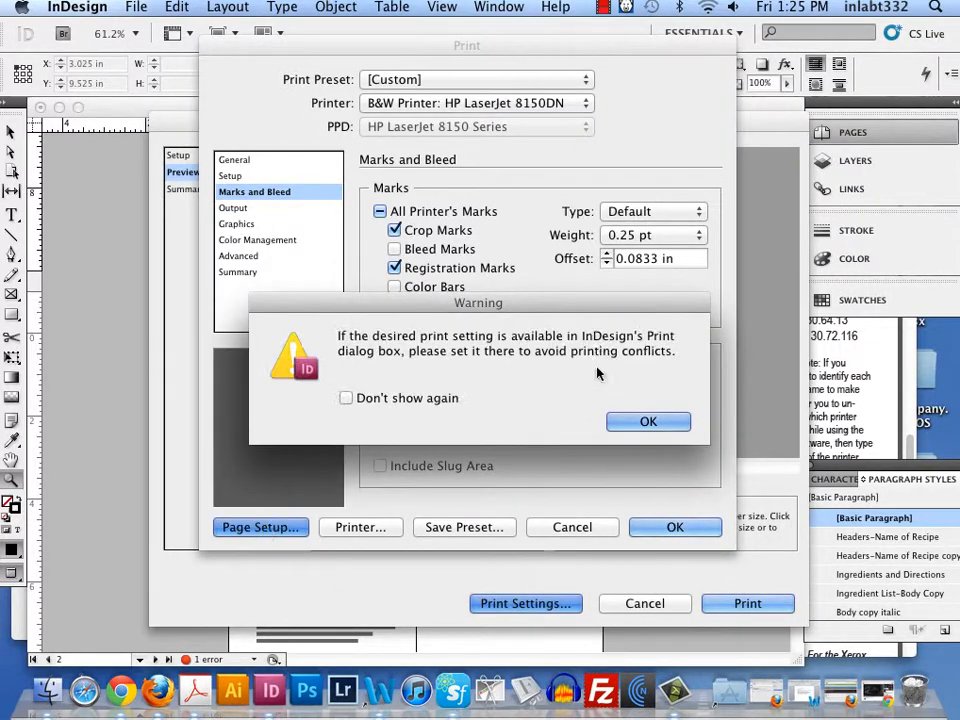
pyautogui.click(645, 422)
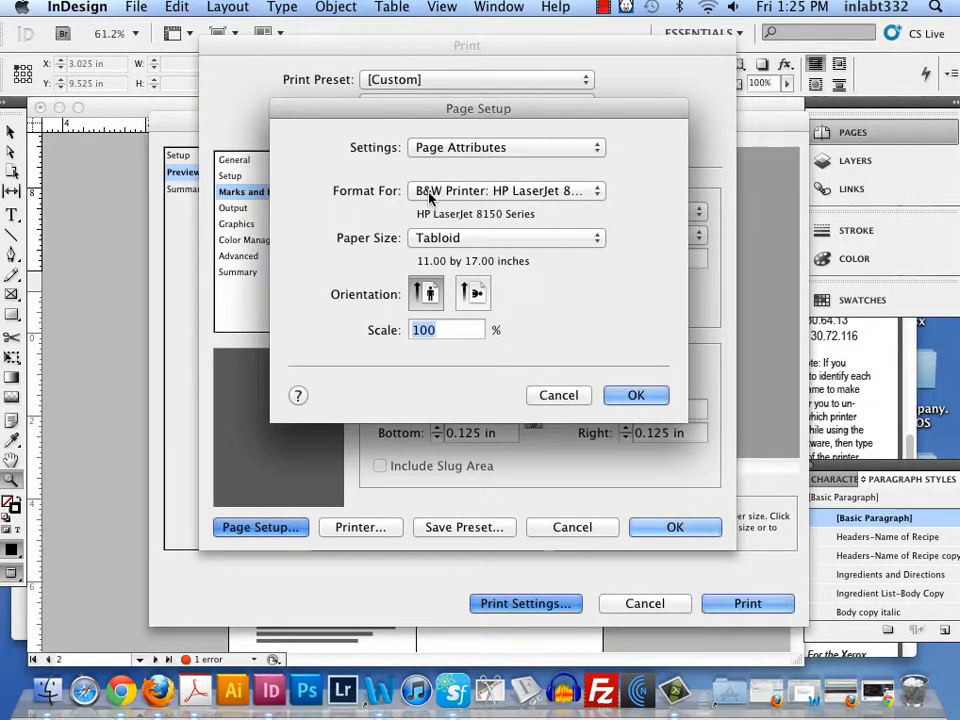
pyautogui.click(530, 190)
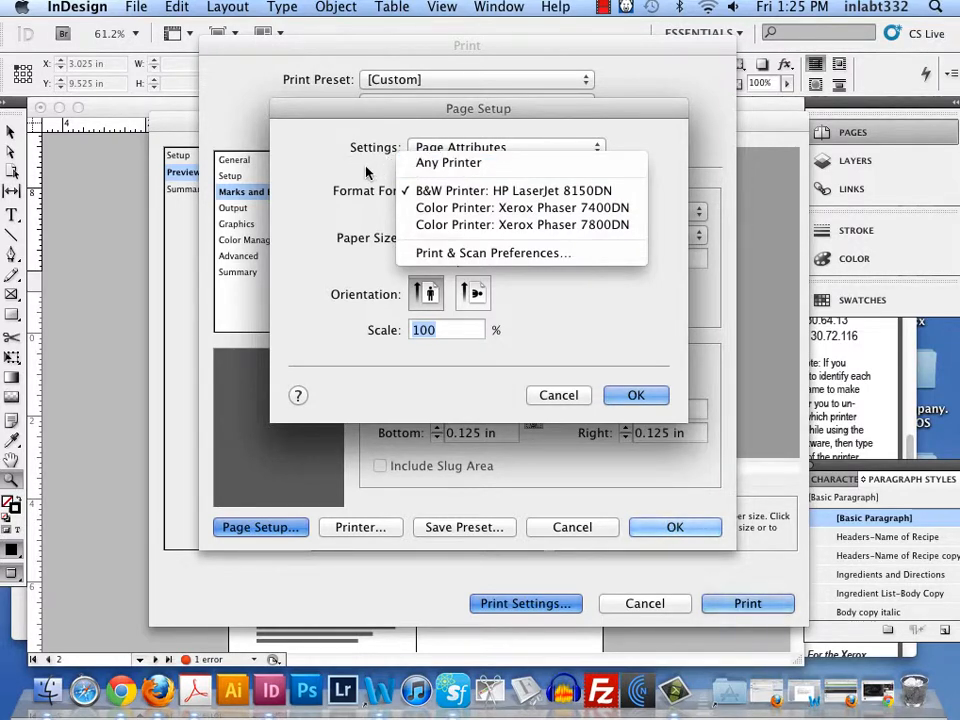
pyautogui.click(443, 190)
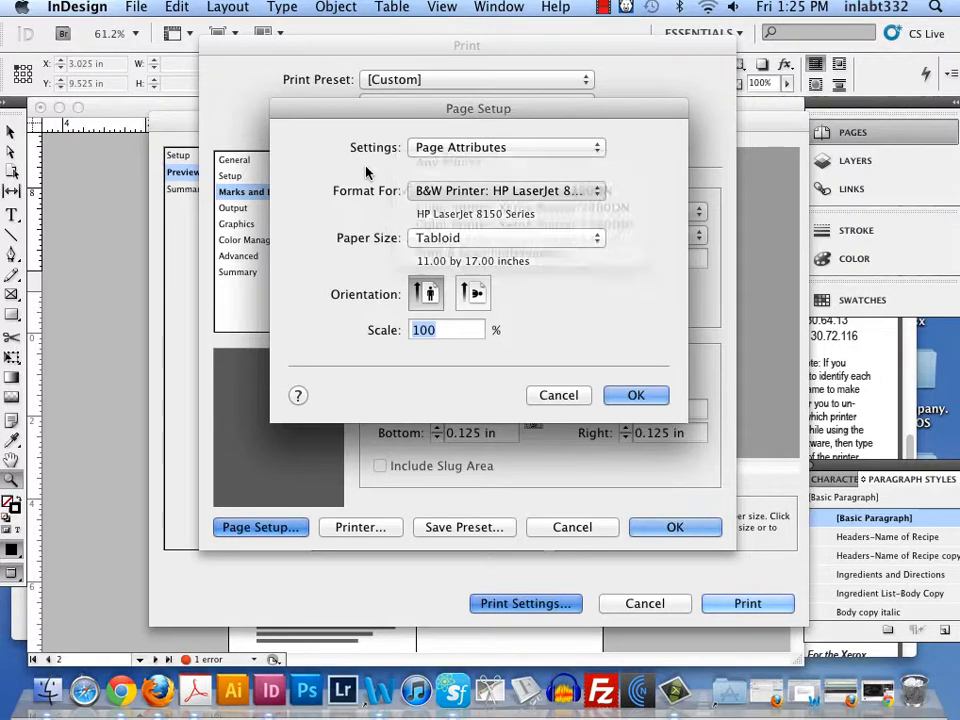
pyautogui.click(443, 192)
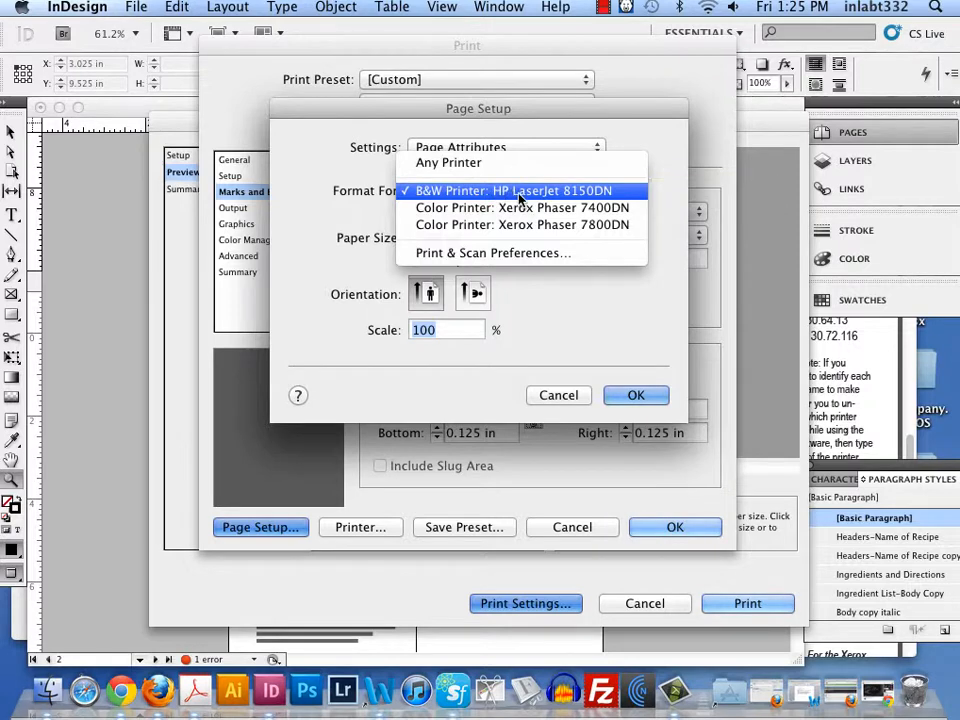
pyautogui.click(468, 190)
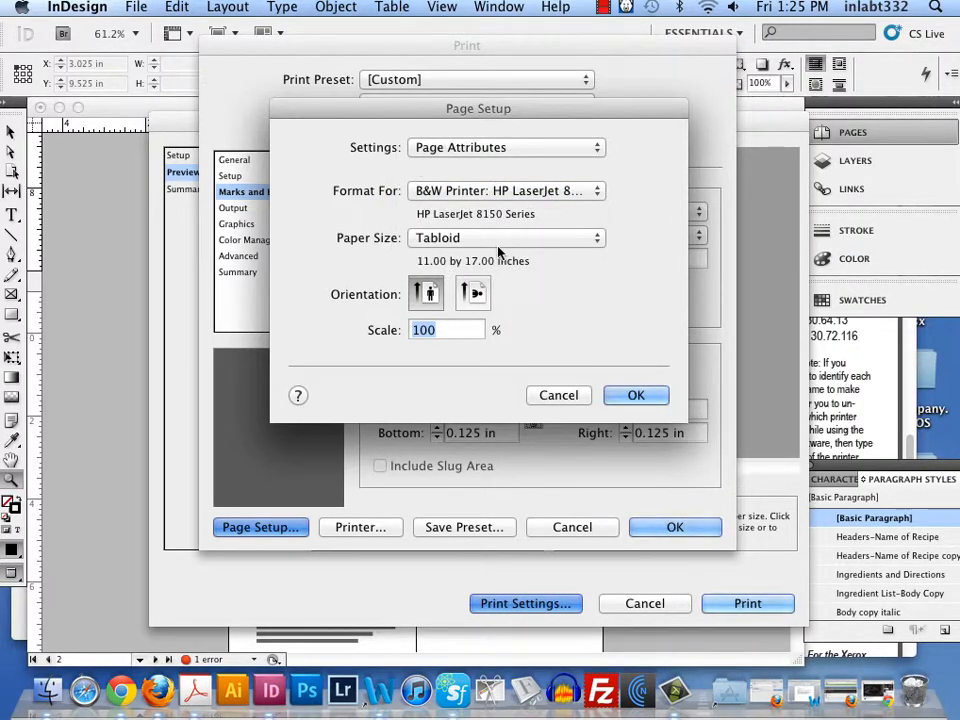
pyautogui.click(636, 396)
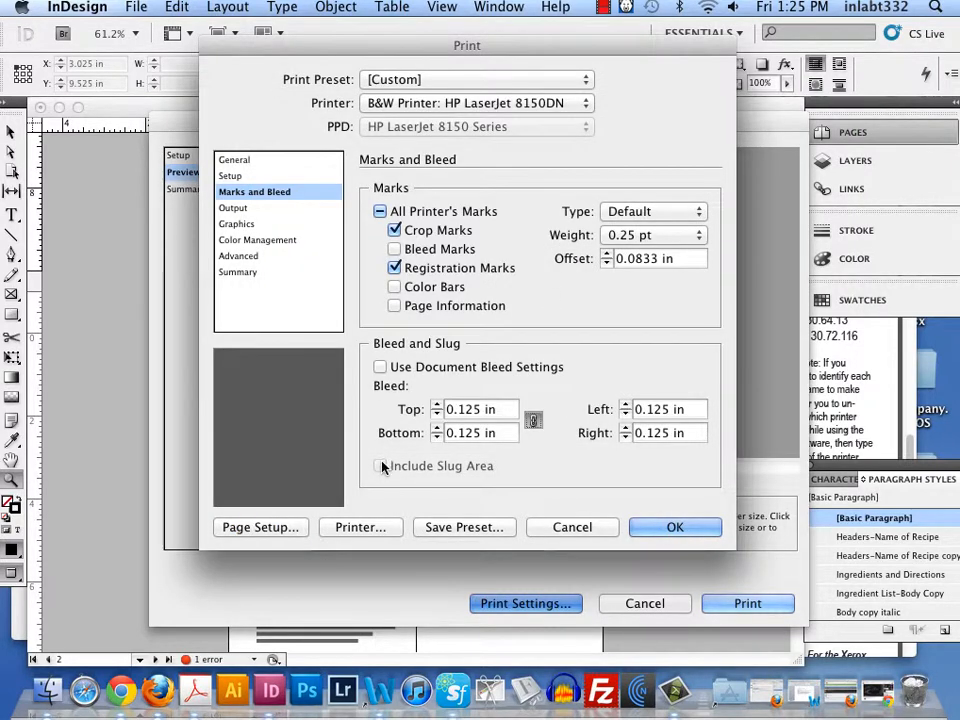
# - Show the printer driver's detailed options and set two-sided printing to Long-Edge binding
pyautogui.click(360, 528)
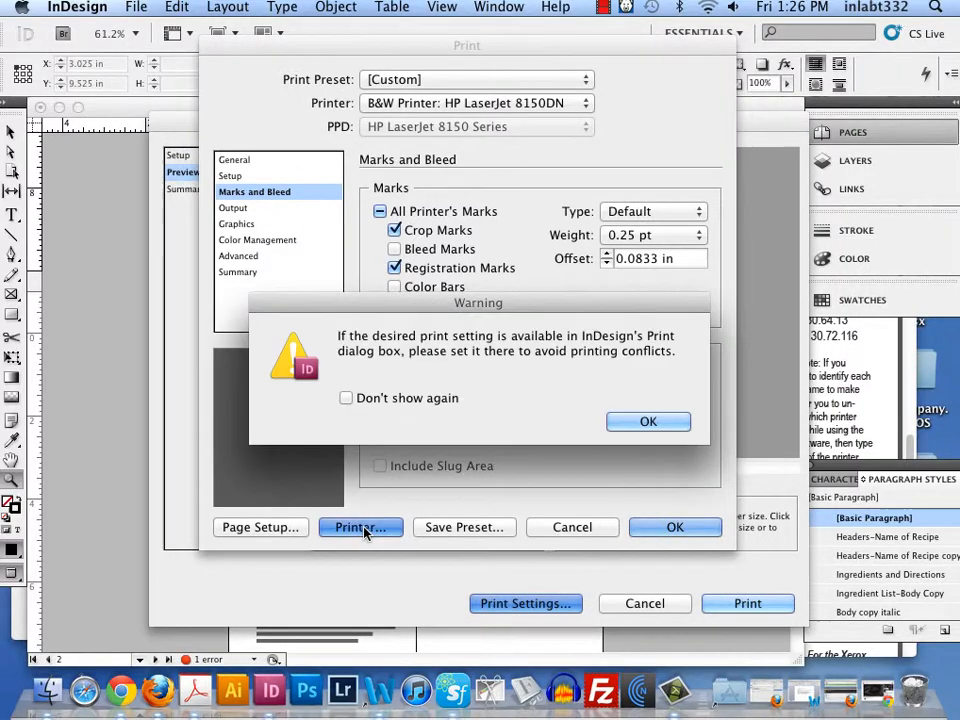
pyautogui.click(648, 423)
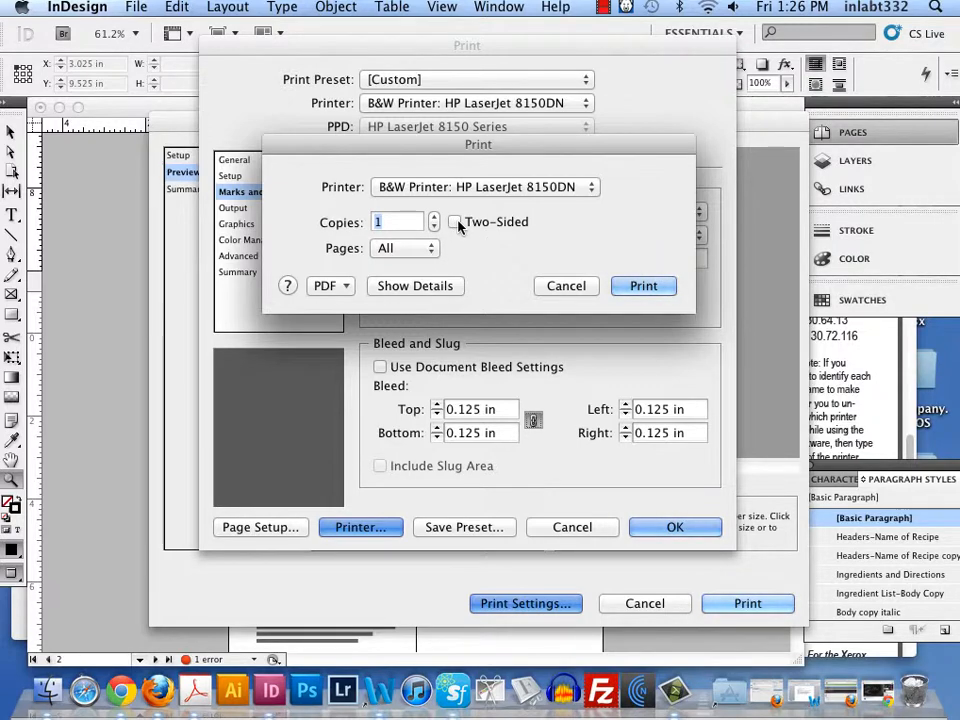
pyautogui.click(427, 289)
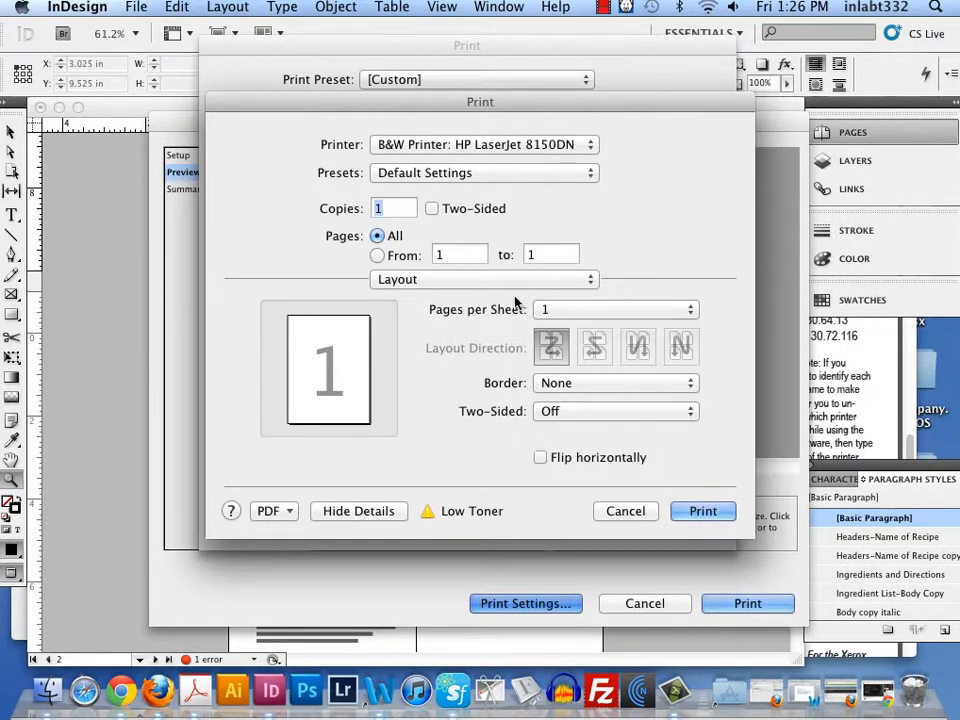
pyautogui.click(561, 414)
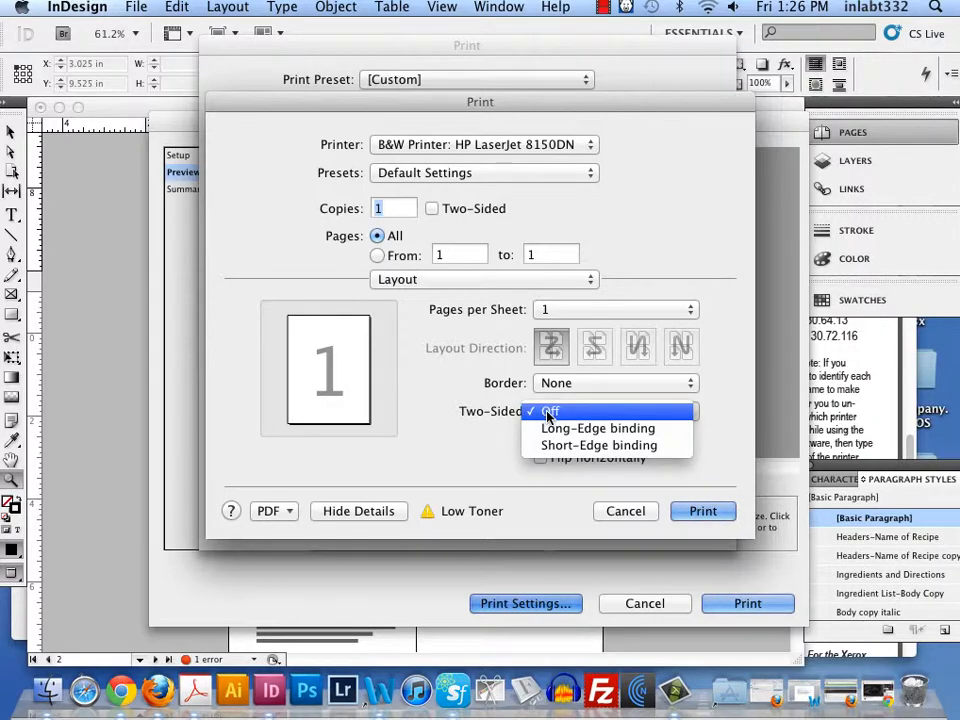
pyautogui.click(560, 427)
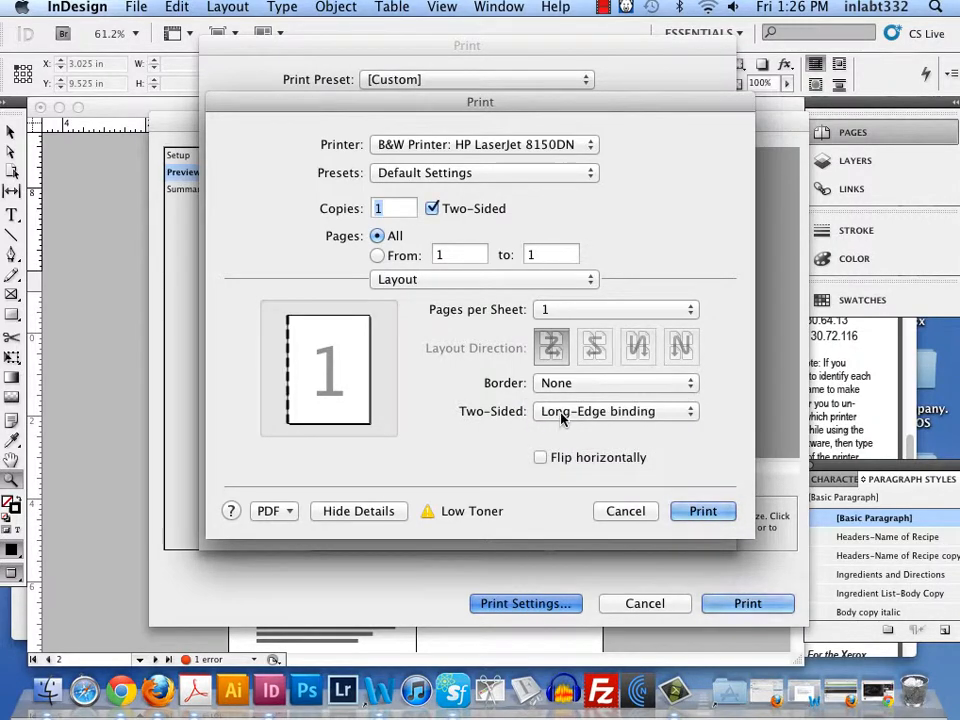
# - Try Short-Edge binding for two-sided printing and return to Long-Edge binding
pyautogui.click(570, 416)
pyautogui.click(574, 428)
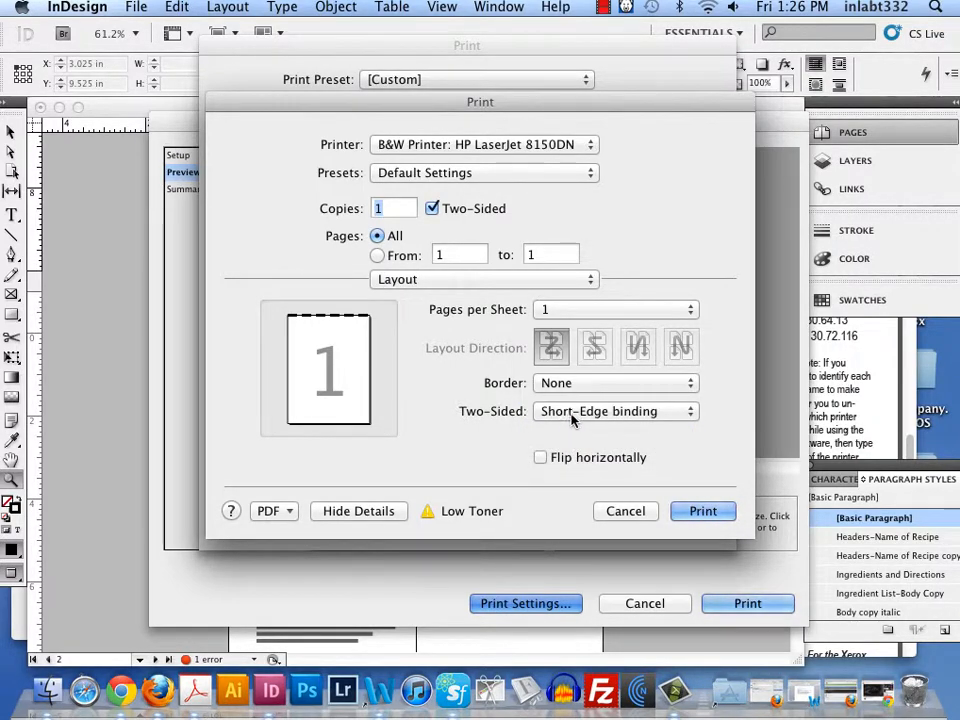
pyautogui.click(582, 416)
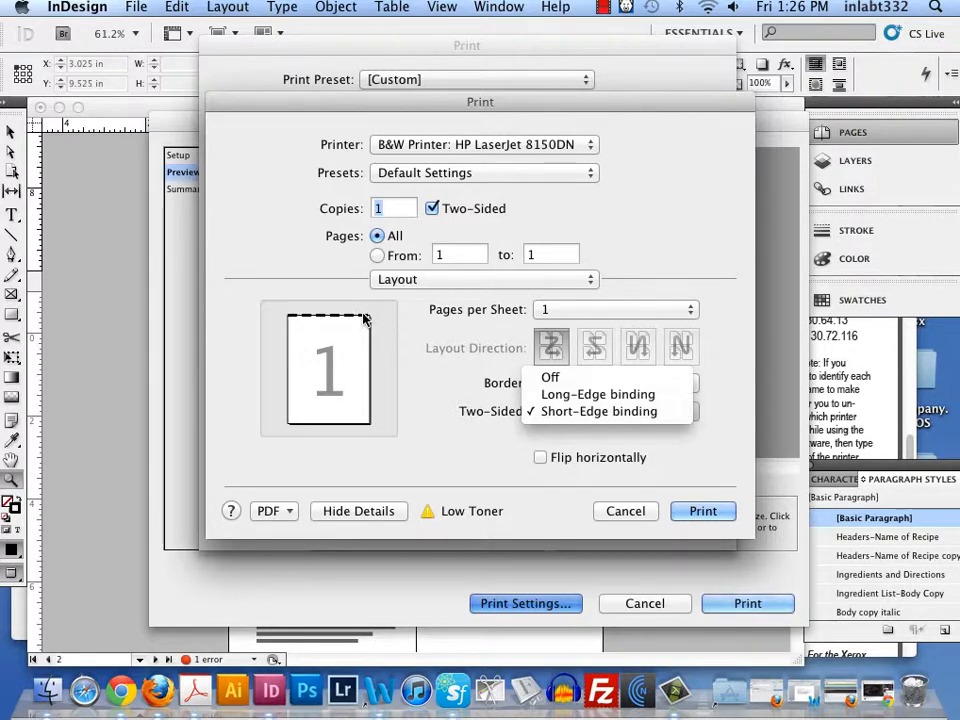
pyautogui.click(590, 394)
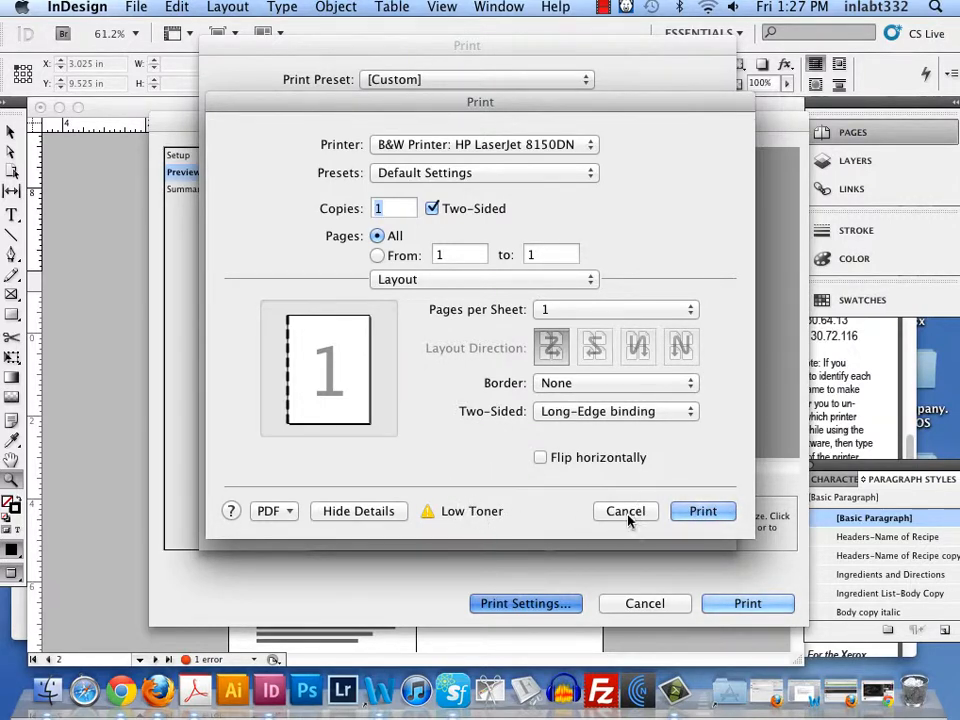
# - Accept the printer options, and confirm the booklet's print settings after reviewing the Setup and General options
pyautogui.click(703, 512)
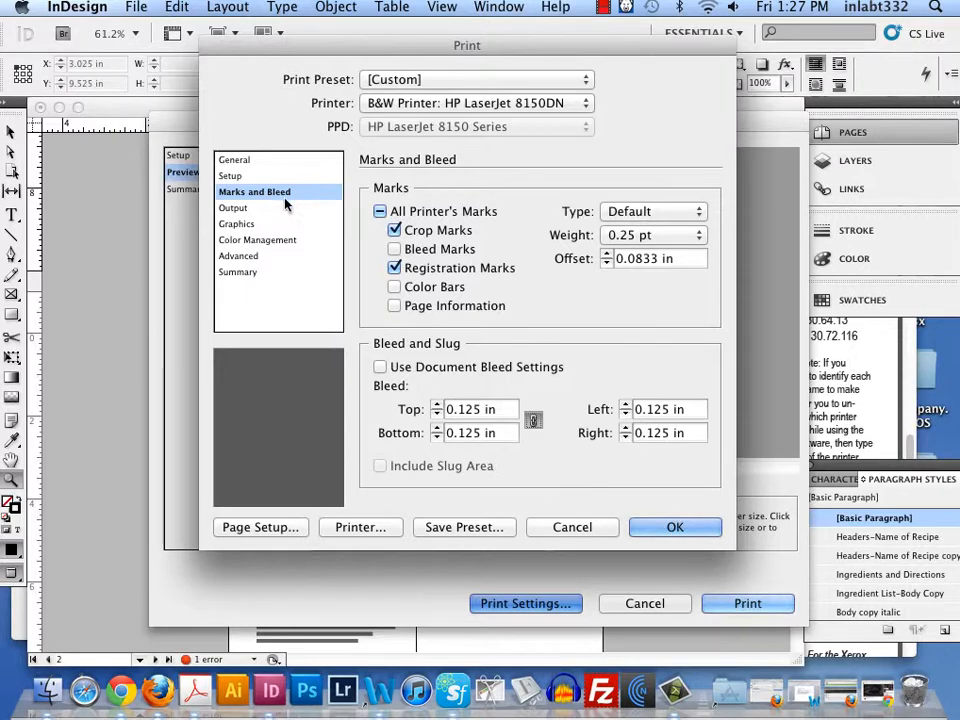
pyautogui.click(232, 176)
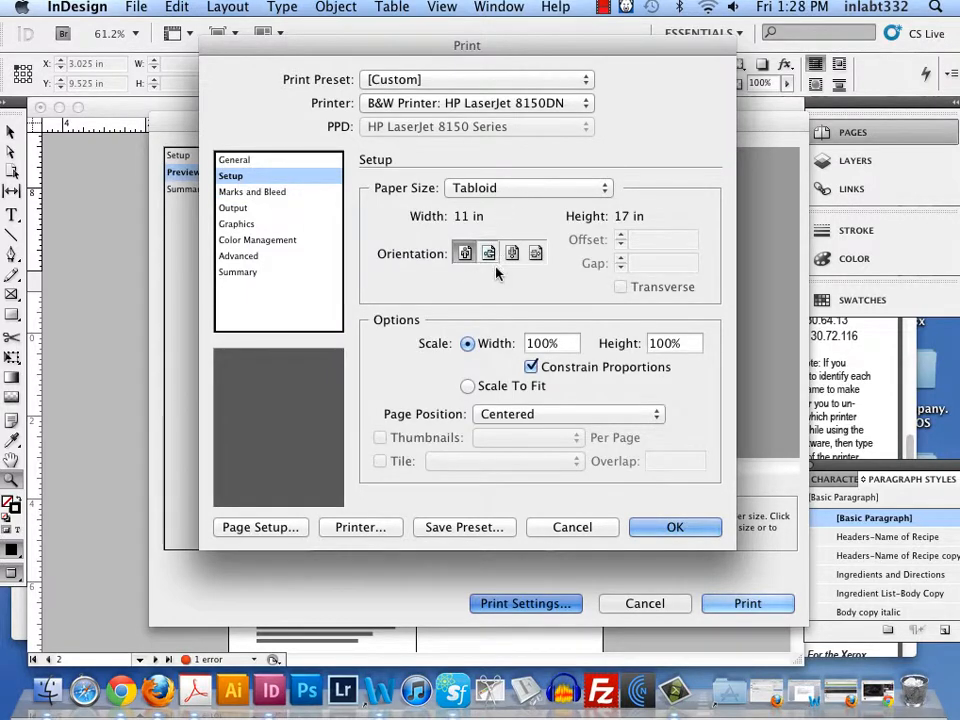
pyautogui.click(236, 160)
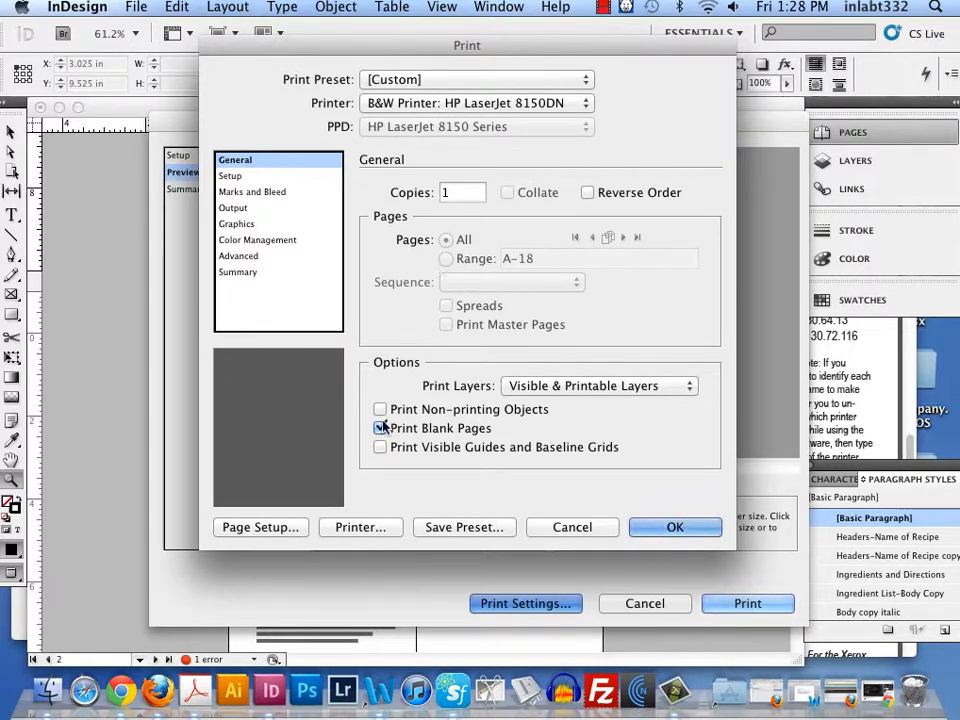
pyautogui.click(712, 535)
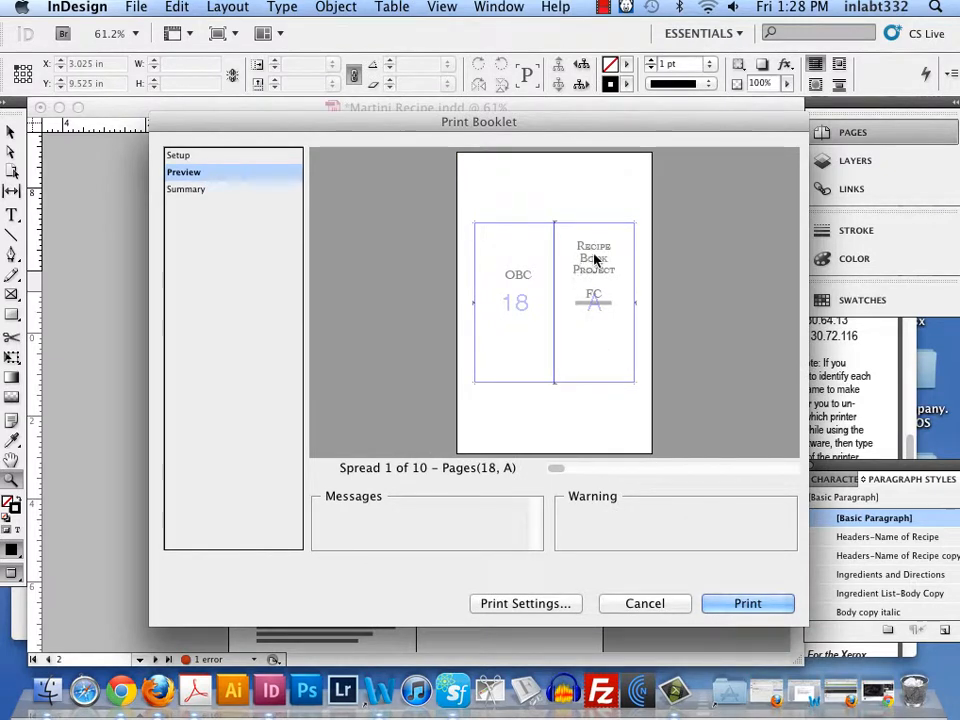
# - Preview the booklet's printer spreads on the Tabloid sheet, stepping from the cover spread to spread 4
pyautogui.click(752, 468)
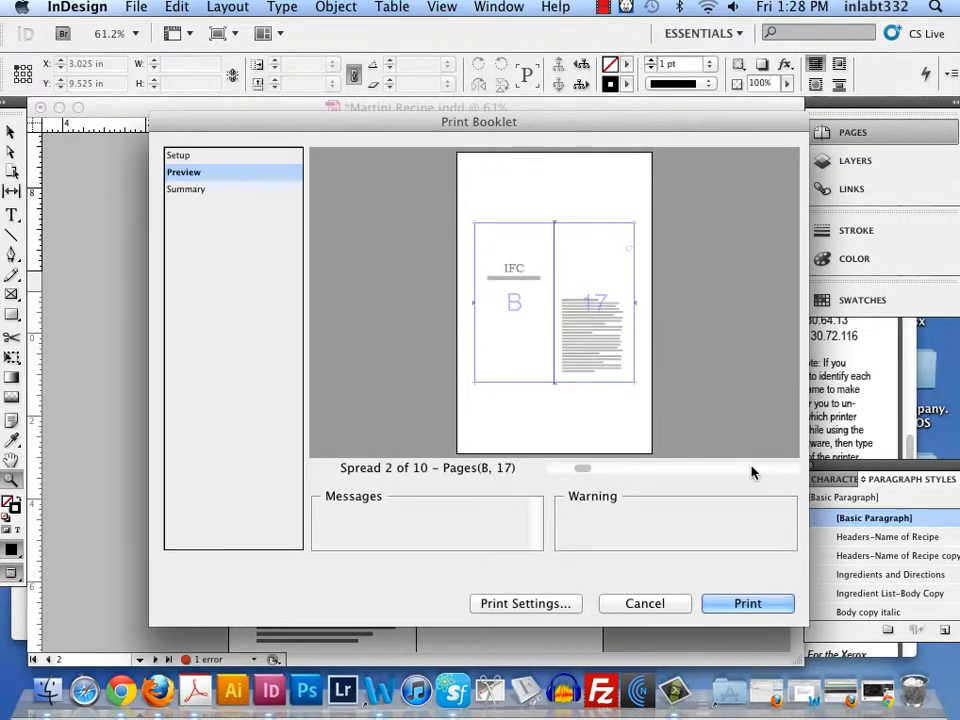
pyautogui.click(752, 468)
pyautogui.click(752, 468)
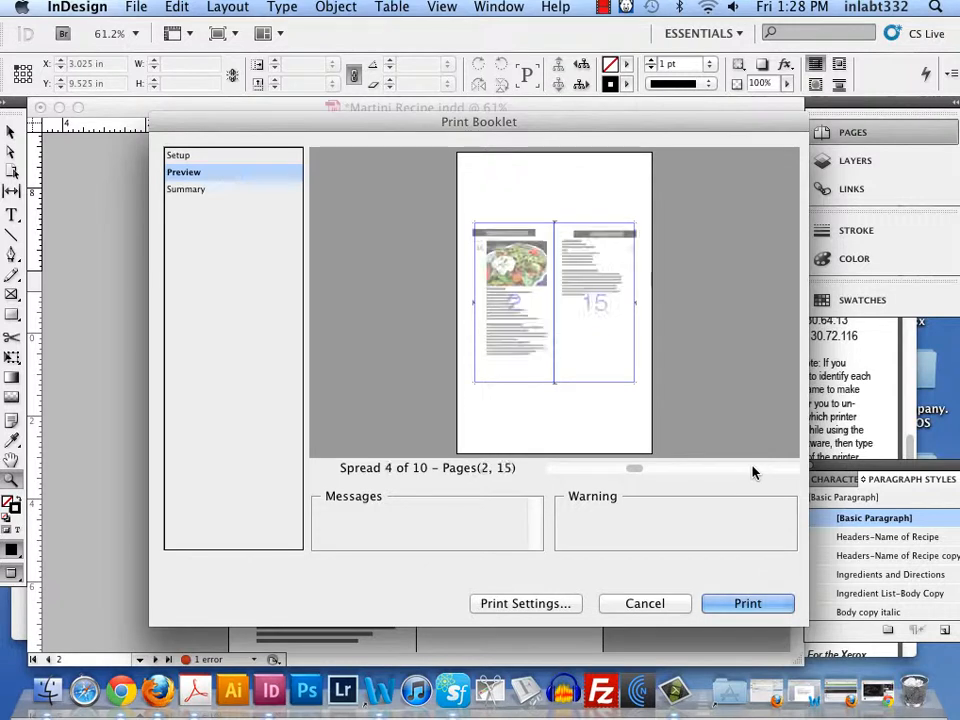
# - Continue through the booklet preview to spread 7, checking how the pages are paired
pyautogui.click(760, 469)
pyautogui.click(762, 469)
pyautogui.click(762, 469)
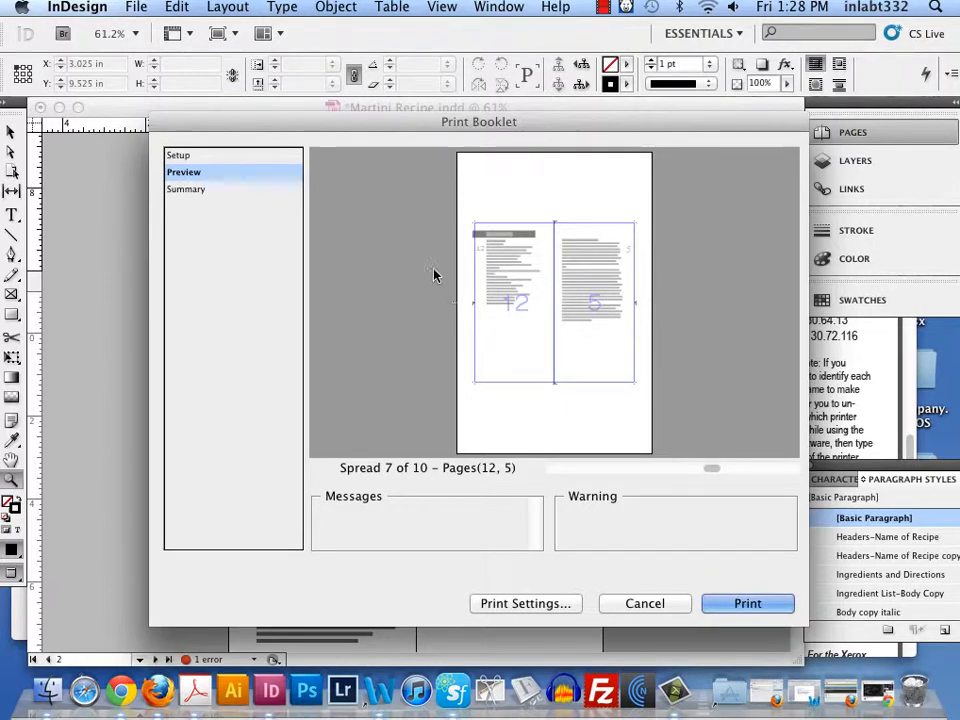
# - Change the page orientation to landscape in the booklet's print settings and accept them
pyautogui.click(556, 598)
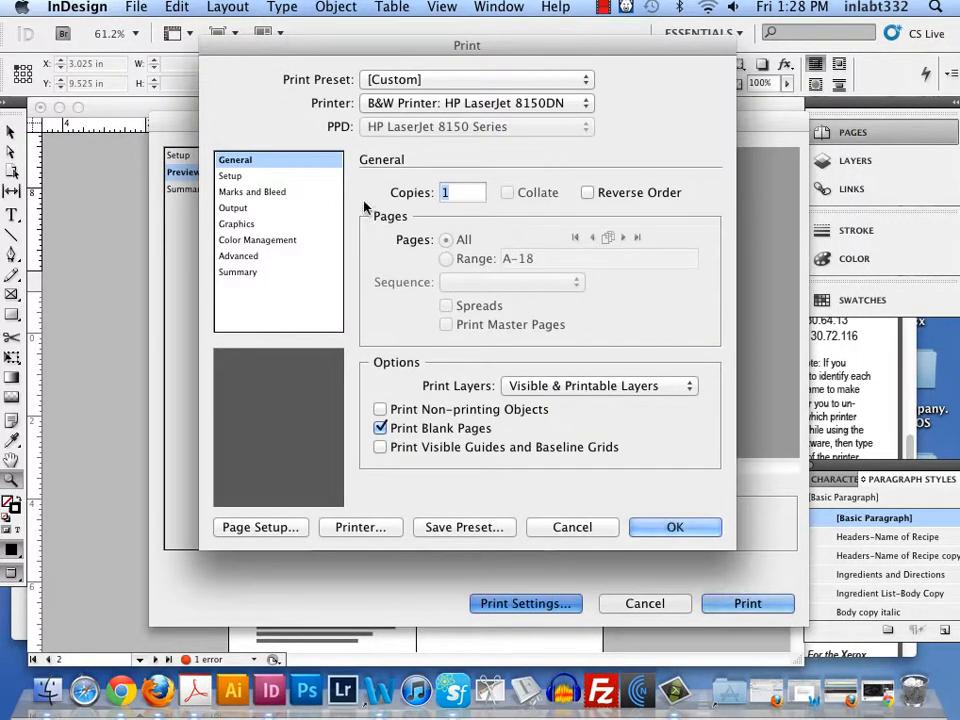
pyautogui.click(232, 175)
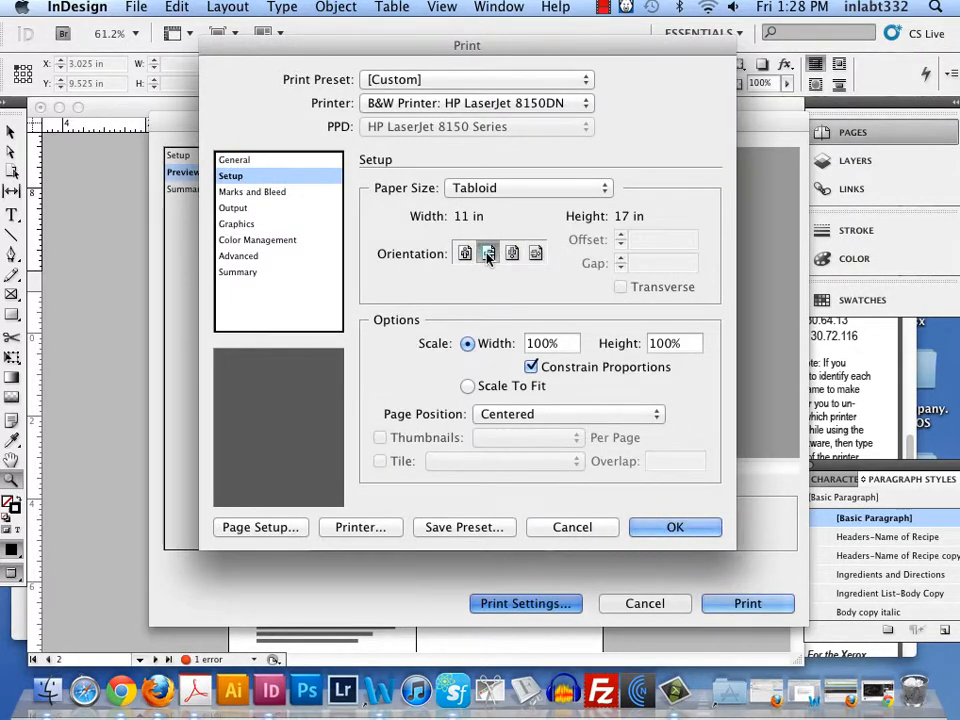
pyautogui.click(680, 527)
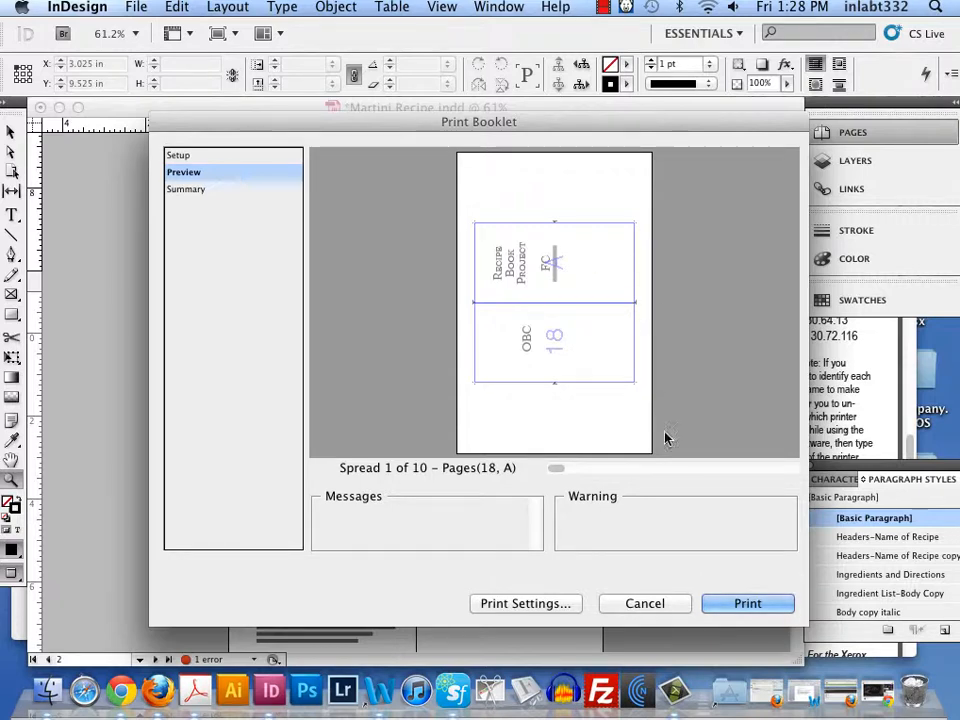
# - Print the booklet, continuing despite the missing or modified links
pyautogui.click(746, 604)
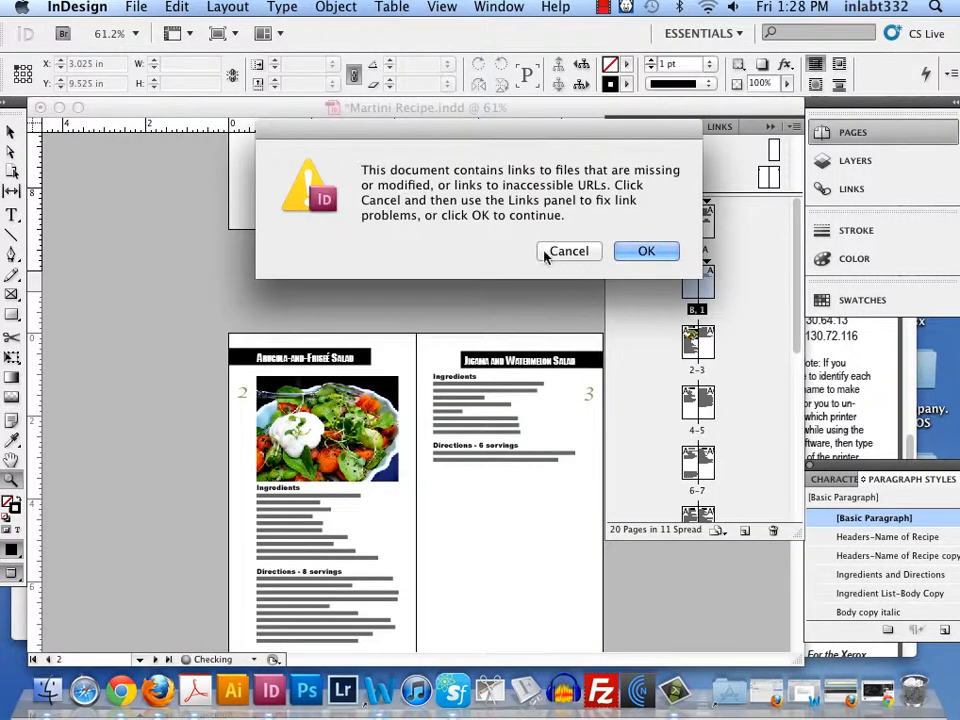
pyautogui.moveTo(508, 134); pyautogui.dragTo(429, 171)
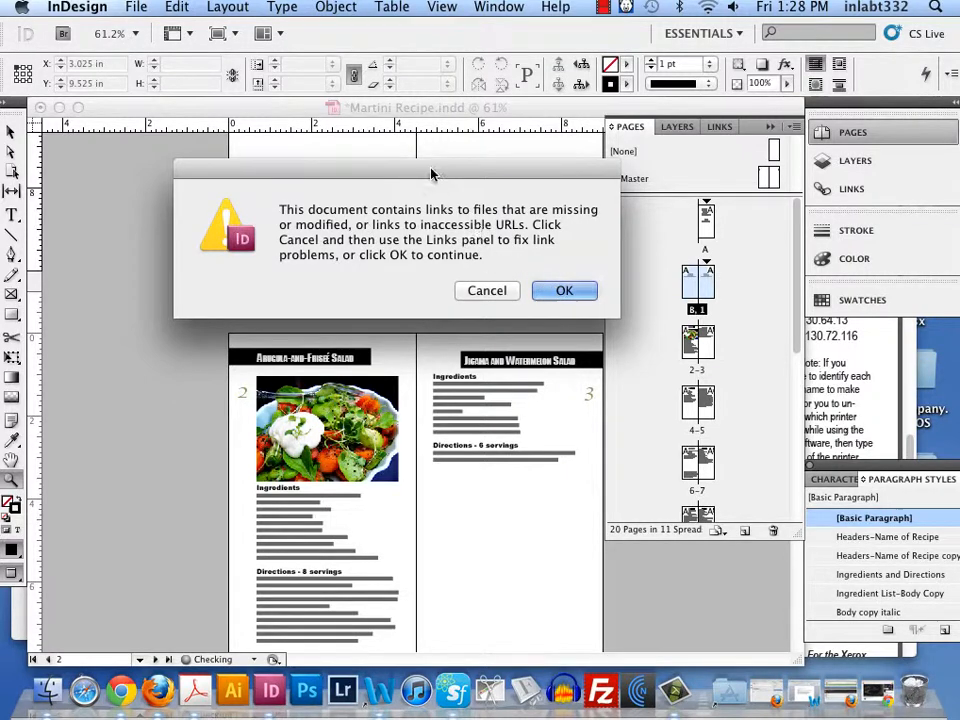
pyautogui.moveTo(431, 175); pyautogui.dragTo(405, 175)
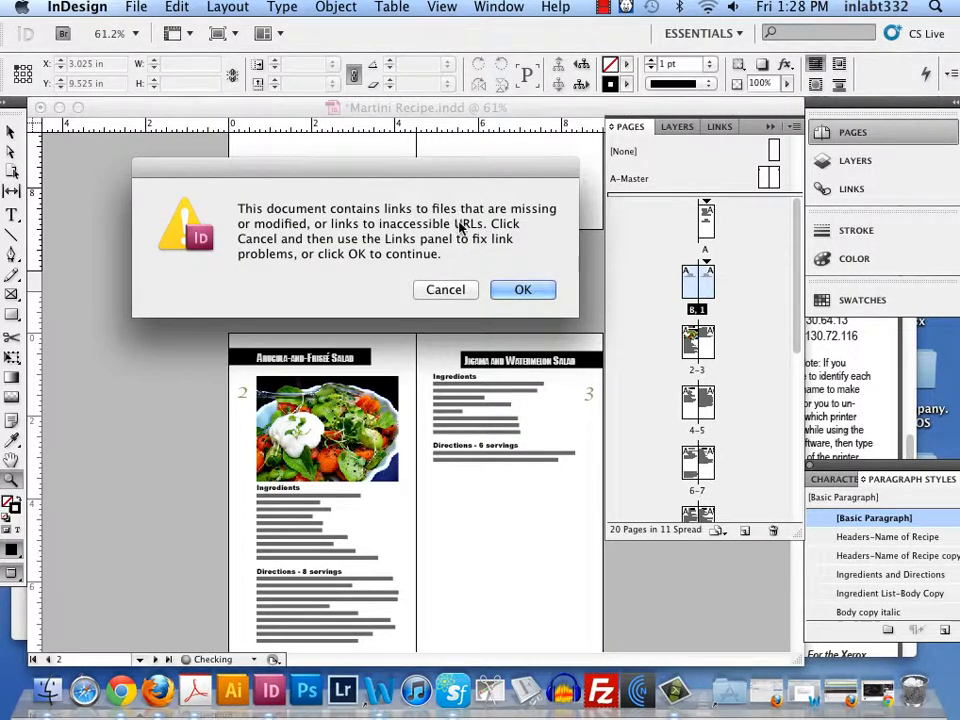
pyautogui.click(521, 289)
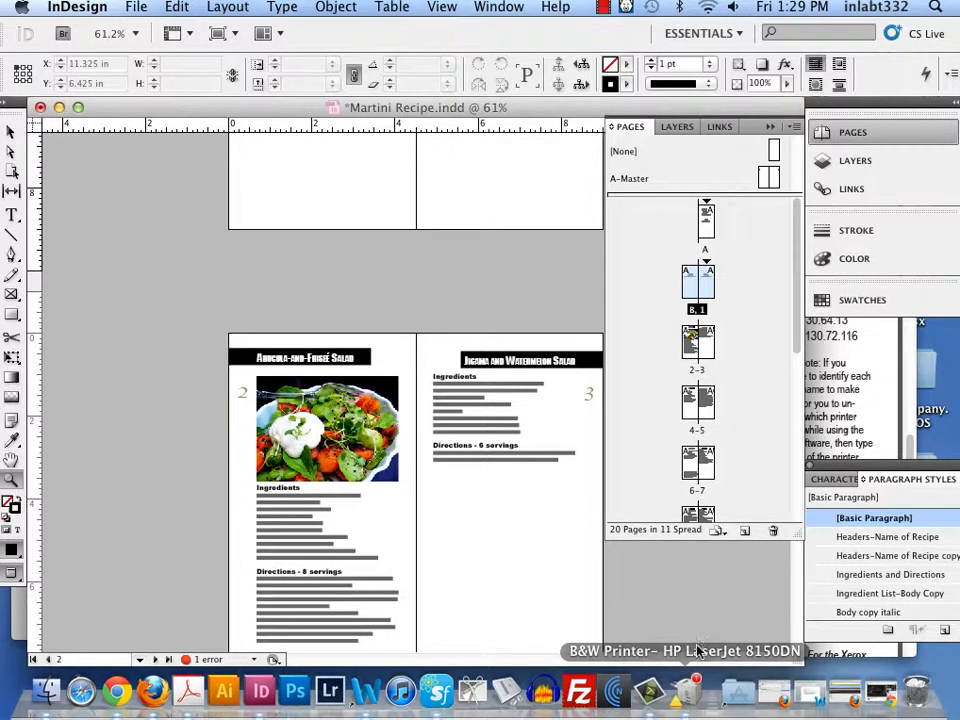
# - Open the HP LaserJet 8150DN print queue and check the spooling status of the Martini Recipe.indd job
pyautogui.click(690, 695)
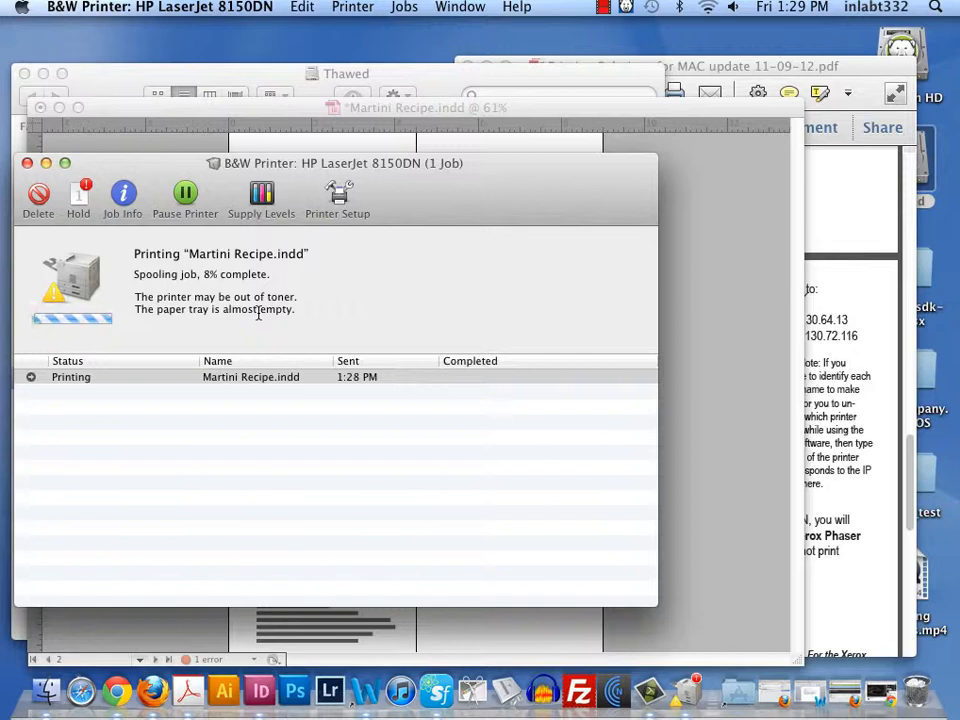
pyautogui.moveTo(144, 274); pyautogui.dragTo(271, 281)
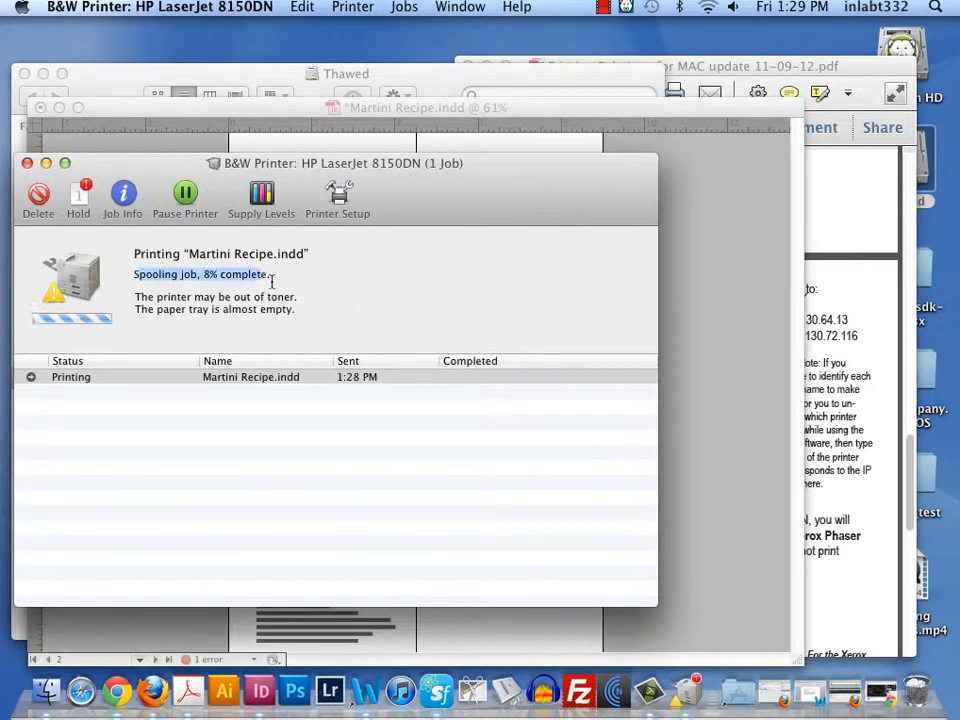